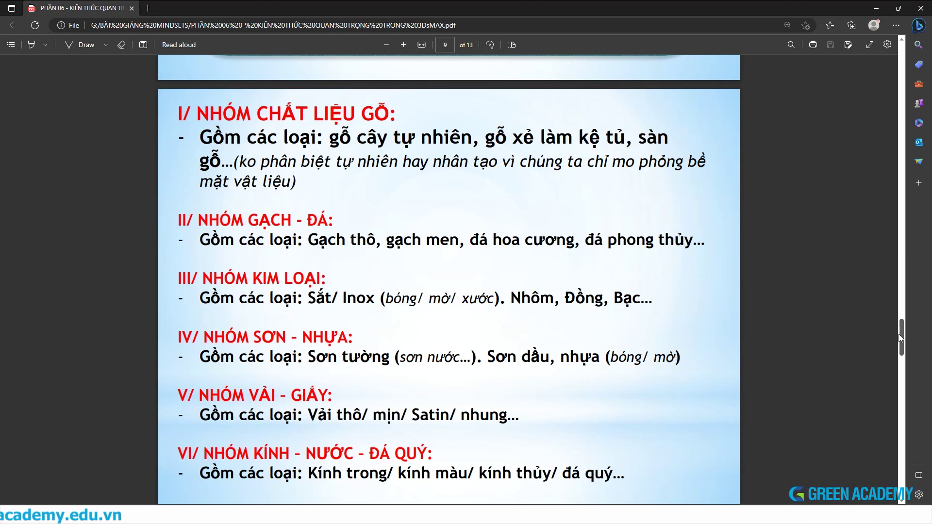
In a new Chrome tab, search Google Images for 'wood texture'
{"action": "left_click", "coordinate": [874, 9]}
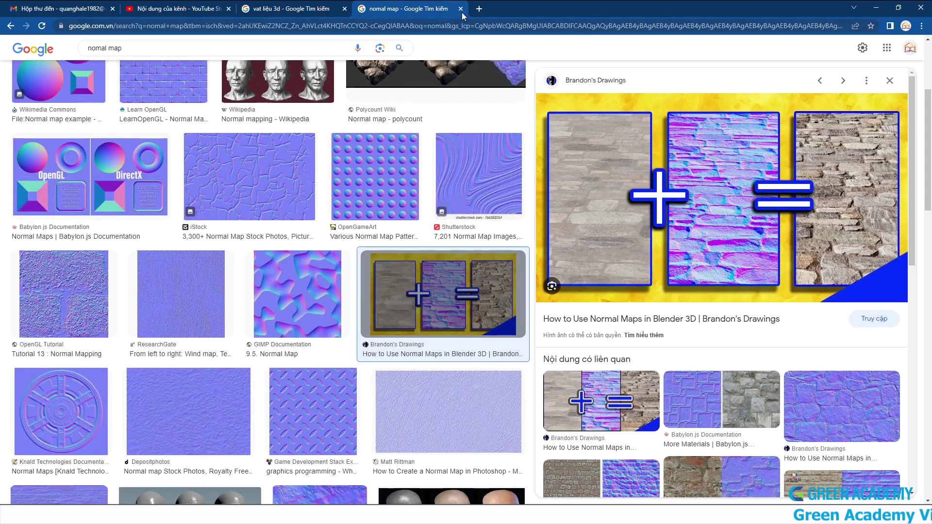
{"action": "left_click", "coordinate": [479, 8]}
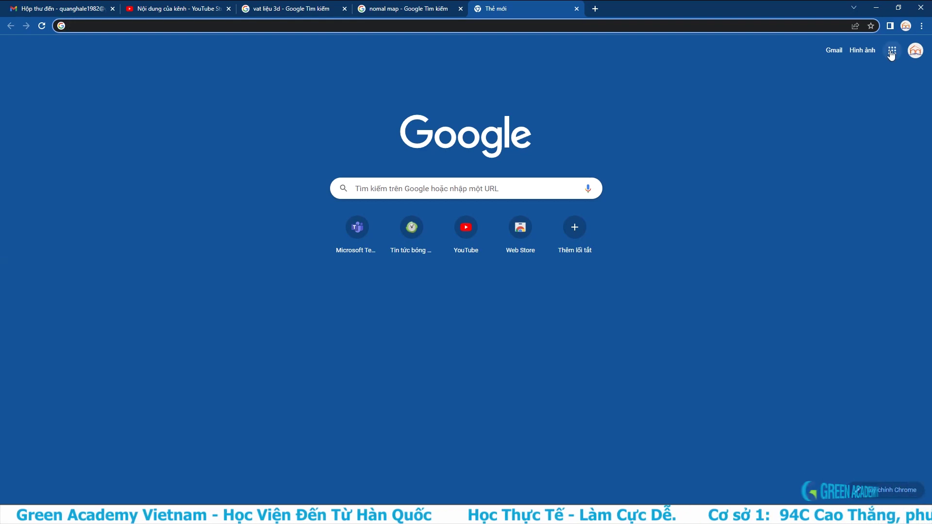
{"action": "left_click", "coordinate": [857, 52]}
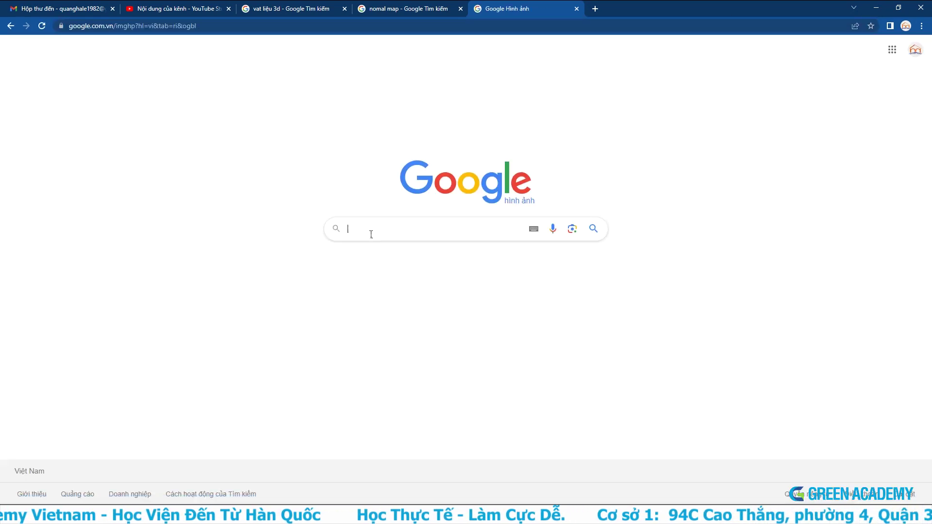
{"action": "left_click", "coordinate": [388, 223]}
{"action": "type", "text": "w"}
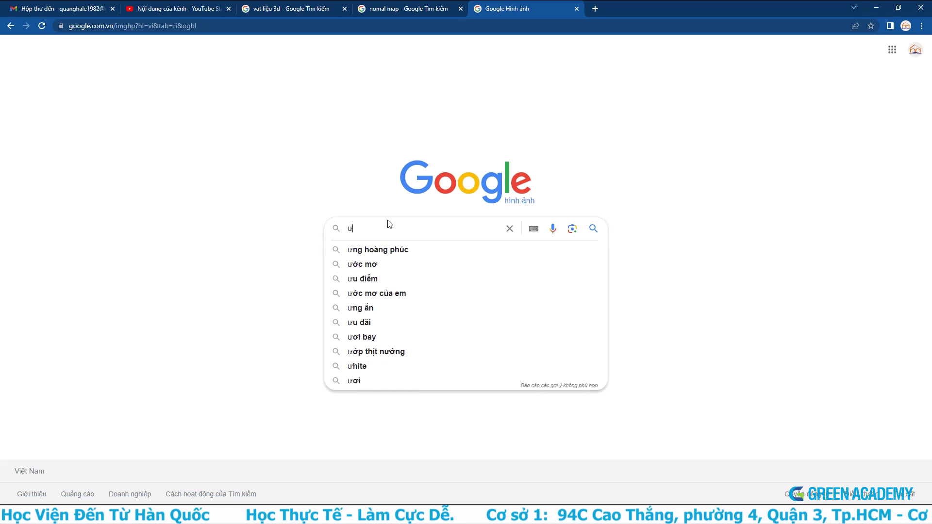
{"action": "type", "text": "o"}
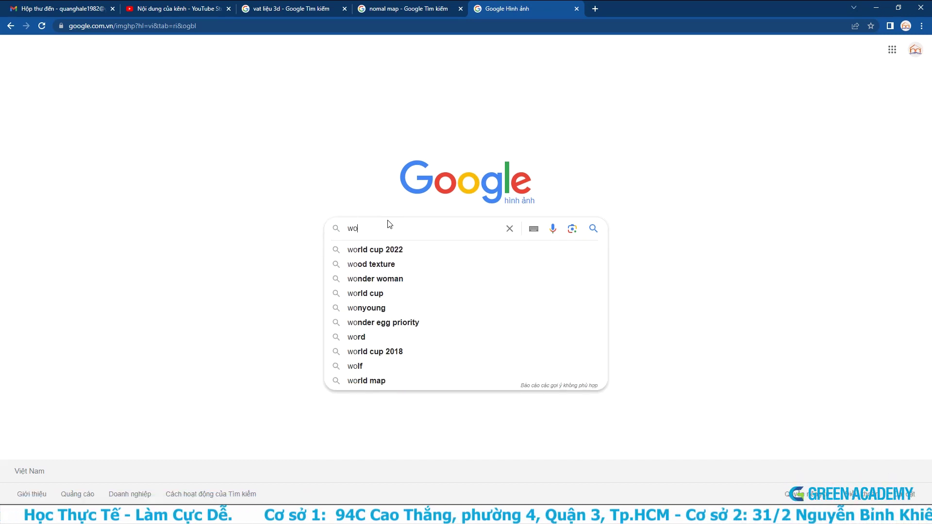
{"action": "left_click", "coordinate": [377, 263]}
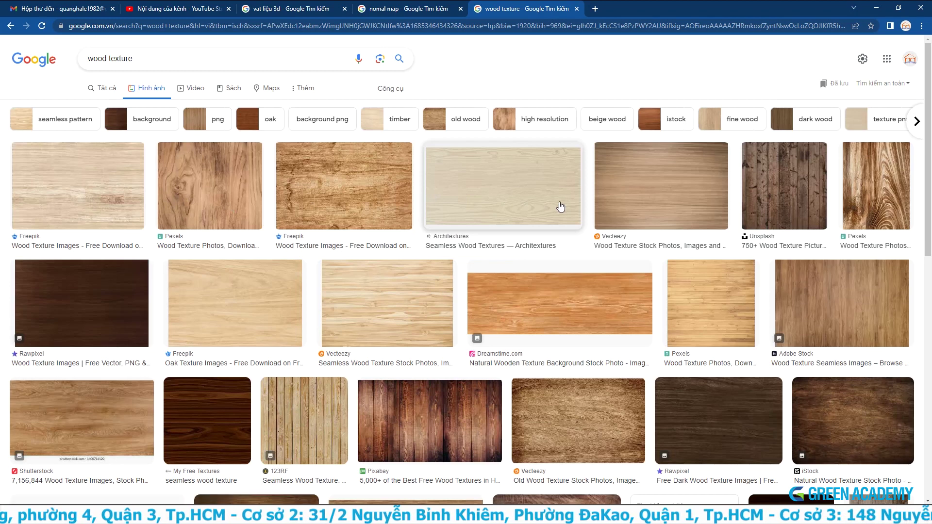
Change the image search to 'stone texture' and open a fresh blank tab
{"action": "left_click_drag", "start_coordinate": [133, 58], "coordinate": [75, 62]}
{"action": "type", "text": "s"}
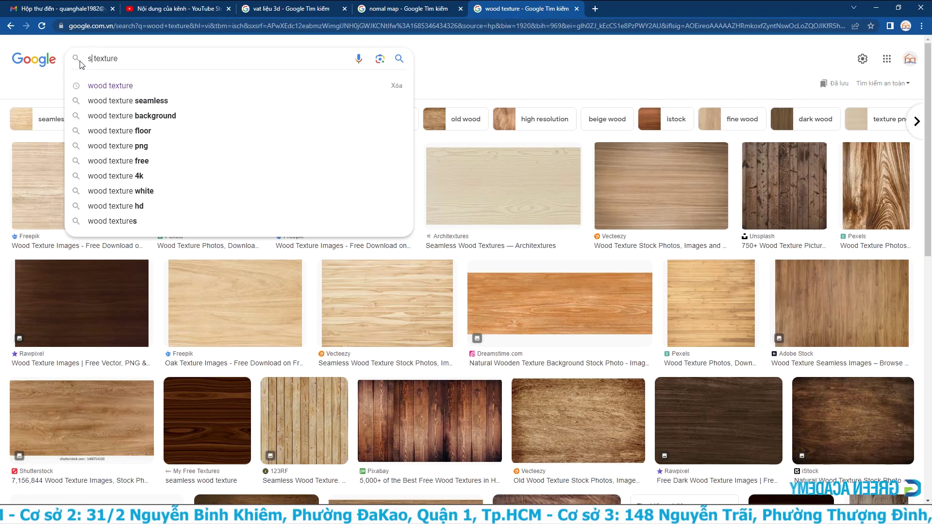
{"action": "type", "text": "tone"}
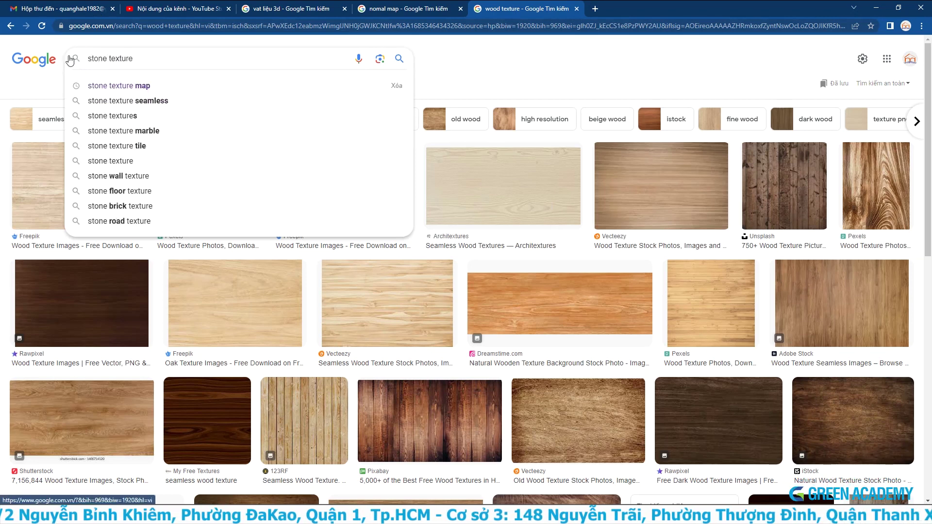
{"action": "key", "text": "Return"}
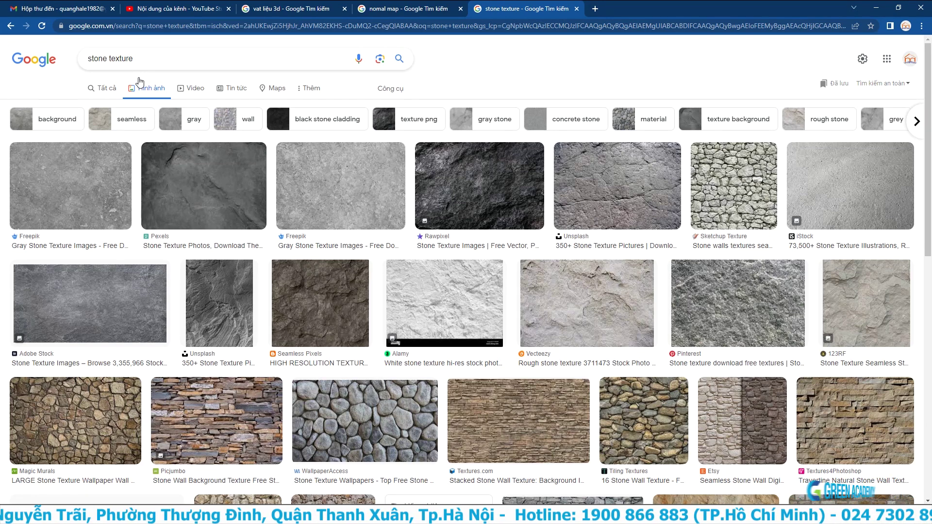
{"action": "left_click", "coordinate": [595, 9]}
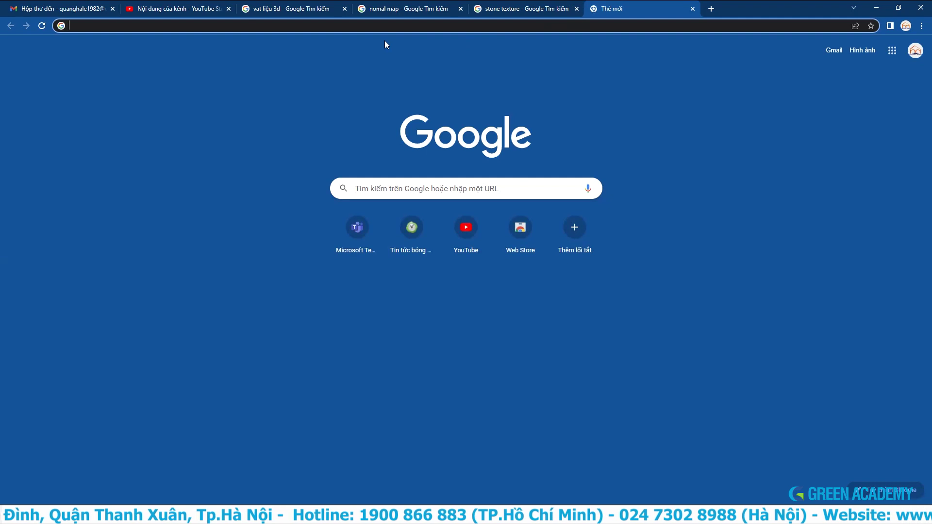
Search for 'poly' and open the Poly Haven website
{"action": "type", "text": "poly"}
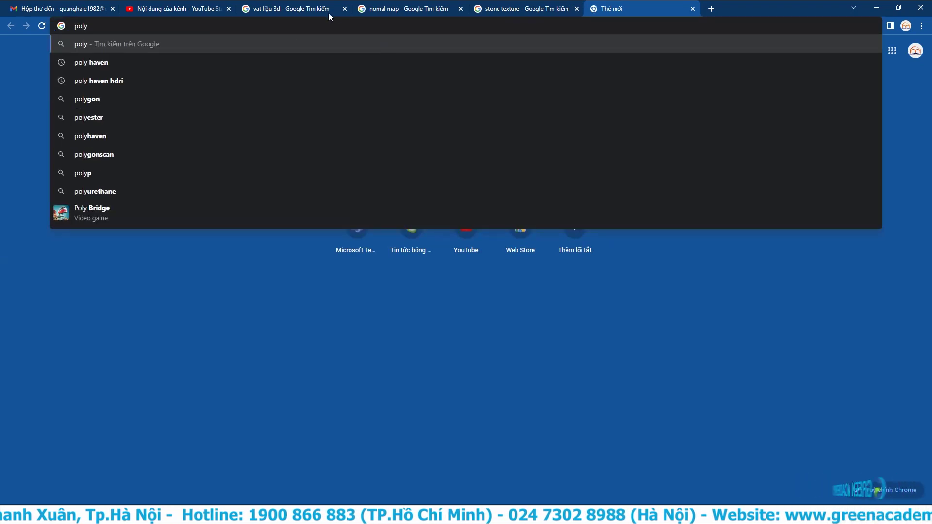
{"action": "left_click", "coordinate": [194, 64]}
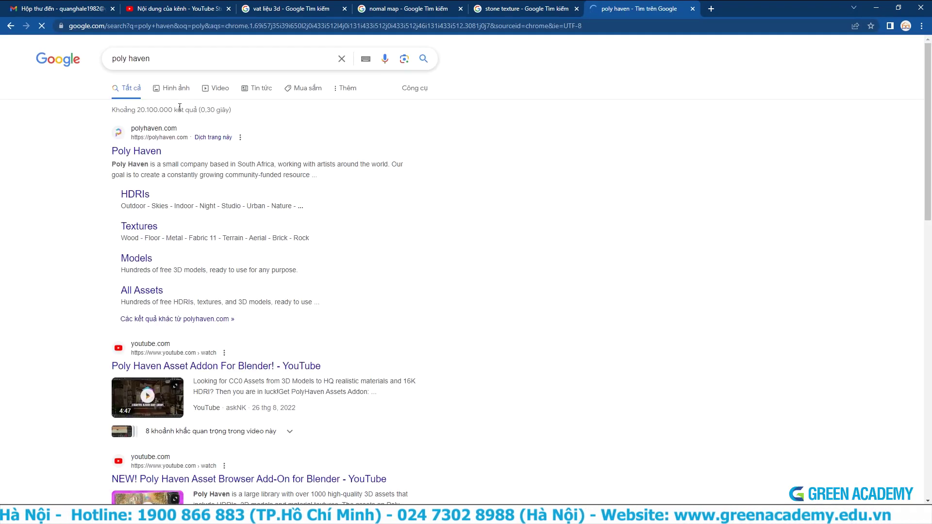
{"action": "left_click", "coordinate": [147, 151]}
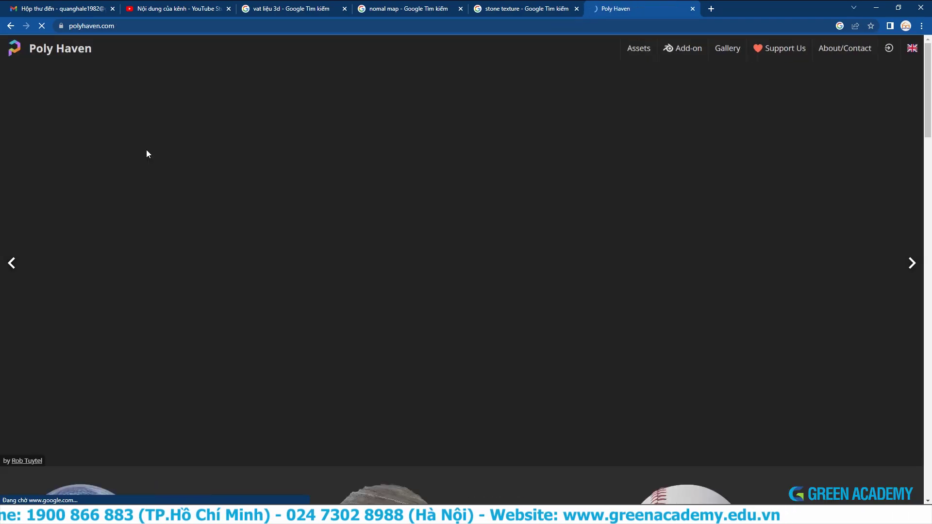
{"action": "scroll", "coordinate": [369, 228], "scroll_direction": "down", "scroll_amount": 4}
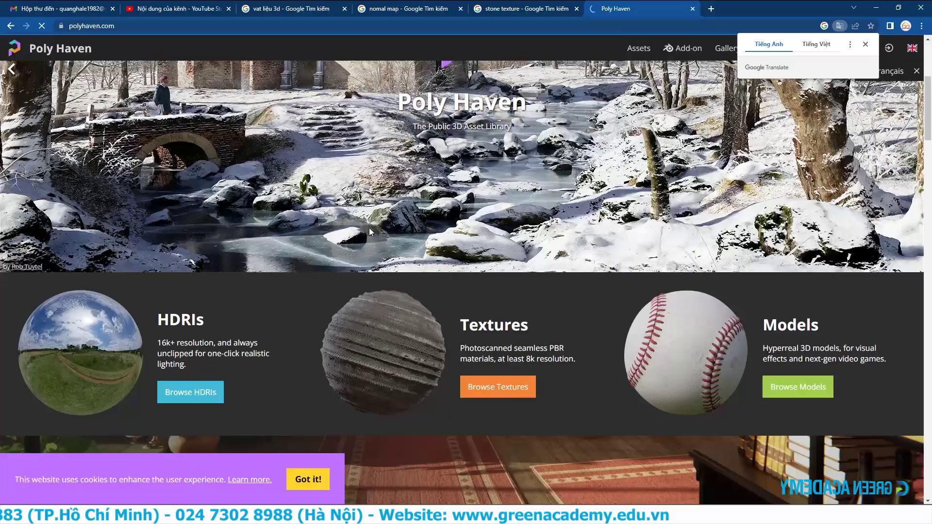
{"action": "scroll", "coordinate": [369, 228], "scroll_direction": "down", "scroll_amount": 4}
{"action": "scroll", "coordinate": [371, 222], "scroll_direction": "down", "scroll_amount": 5}
{"action": "scroll", "coordinate": [371, 223], "scroll_direction": "down", "scroll_amount": 2}
{"action": "scroll", "coordinate": [371, 223], "scroll_direction": "up", "scroll_amount": 5}
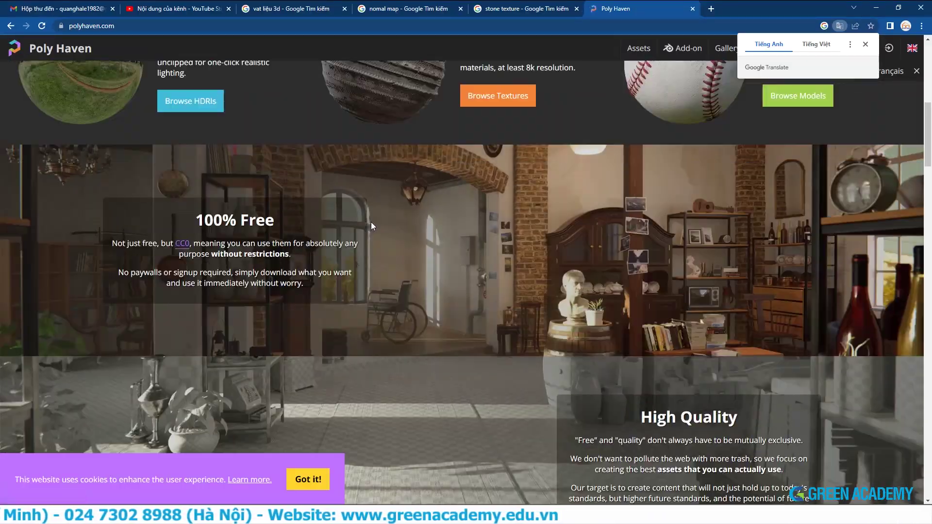
{"action": "scroll", "coordinate": [371, 222], "scroll_direction": "up", "scroll_amount": 5}
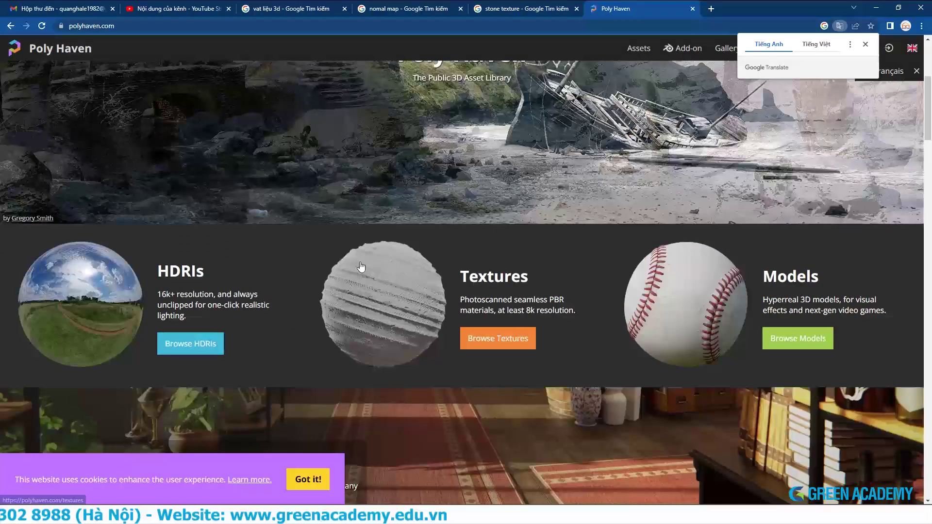
Open the Rocky Trail 02 page from Poly Haven's textures, then a new tab
{"action": "left_click", "coordinate": [372, 294]}
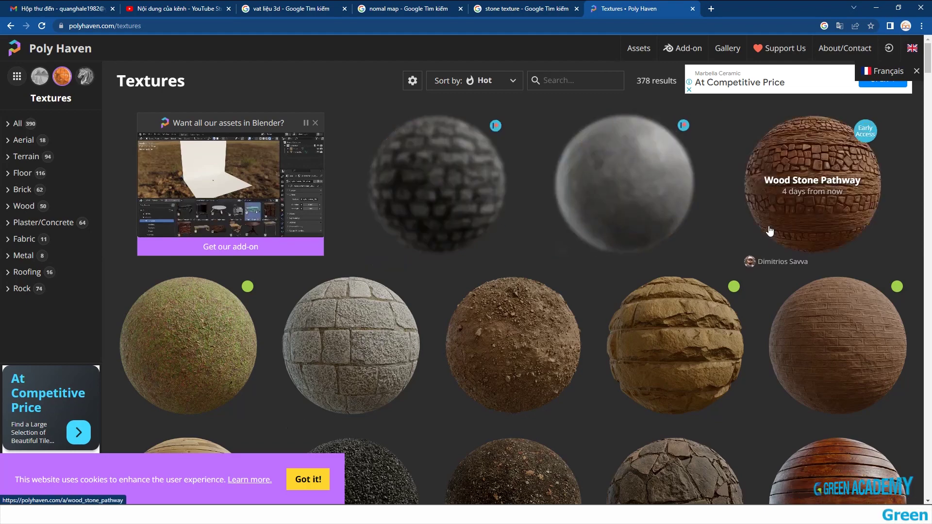
{"action": "scroll", "coordinate": [522, 340], "scroll_direction": "down", "scroll_amount": 2}
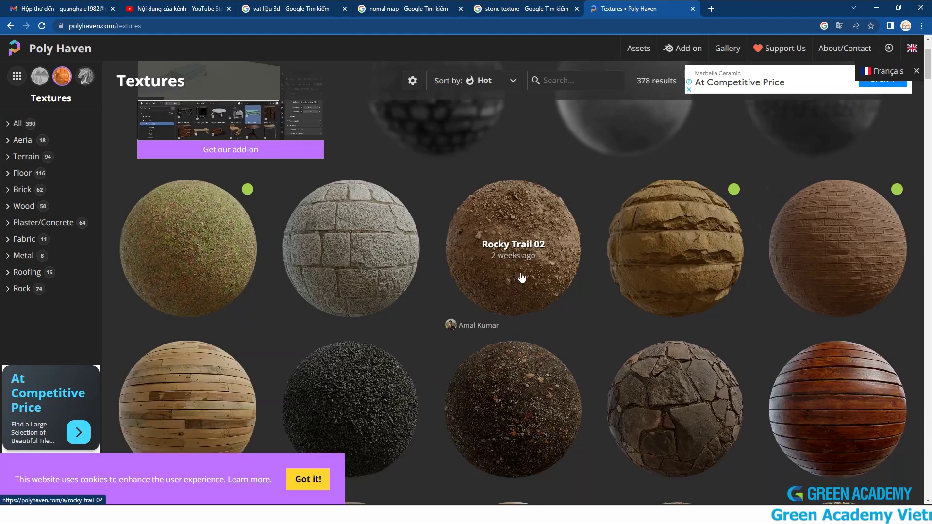
{"action": "left_click", "coordinate": [522, 278]}
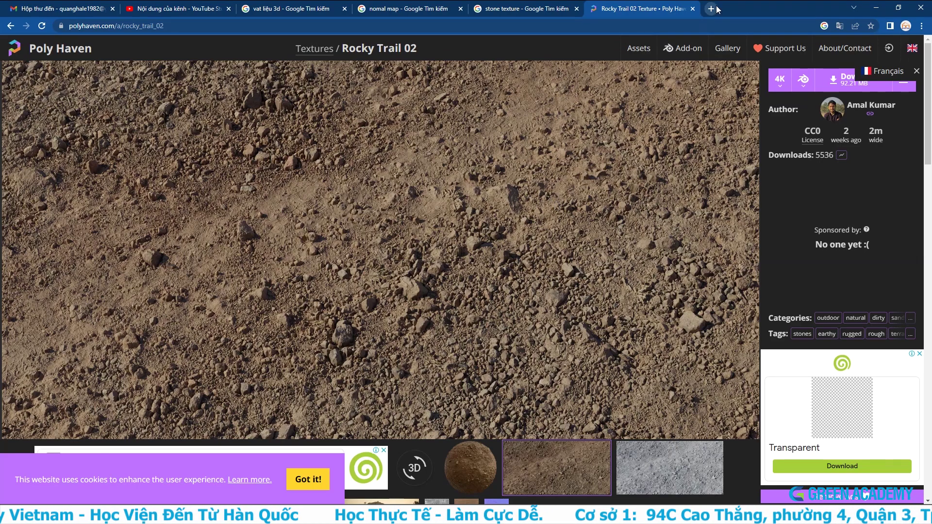
{"action": "scroll", "coordinate": [564, 318], "scroll_direction": "down", "scroll_amount": 3}
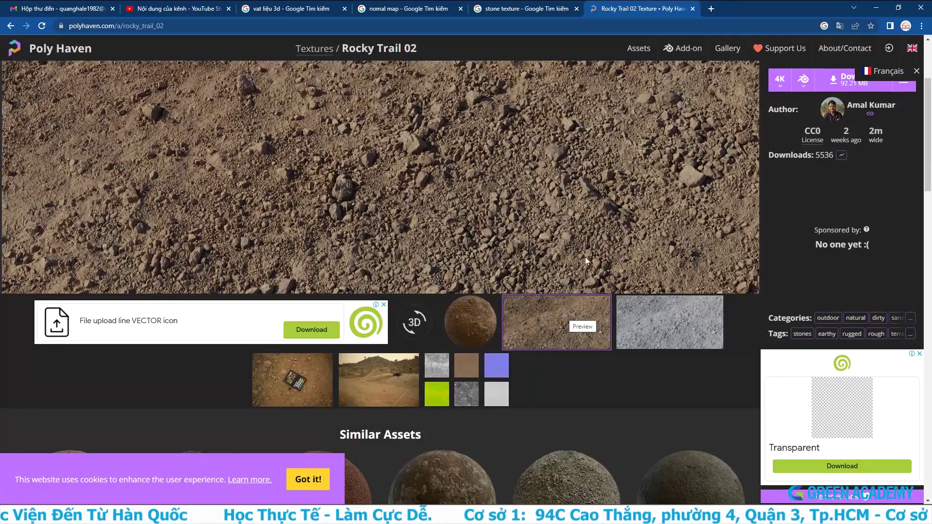
{"action": "left_click", "coordinate": [711, 8]}
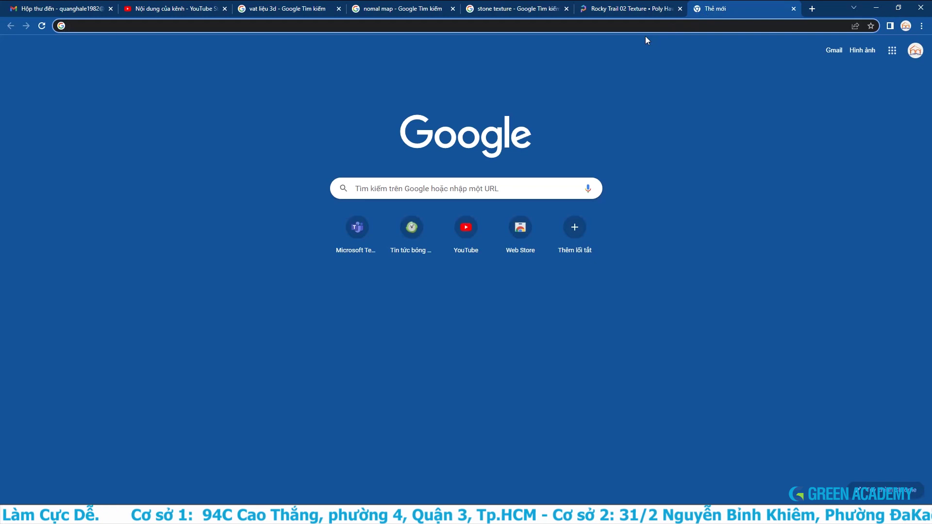
Load ancuong.com and browse to the Laminate Kingdom woodgrain patterns
{"action": "type", "text": "ancuong.com"}
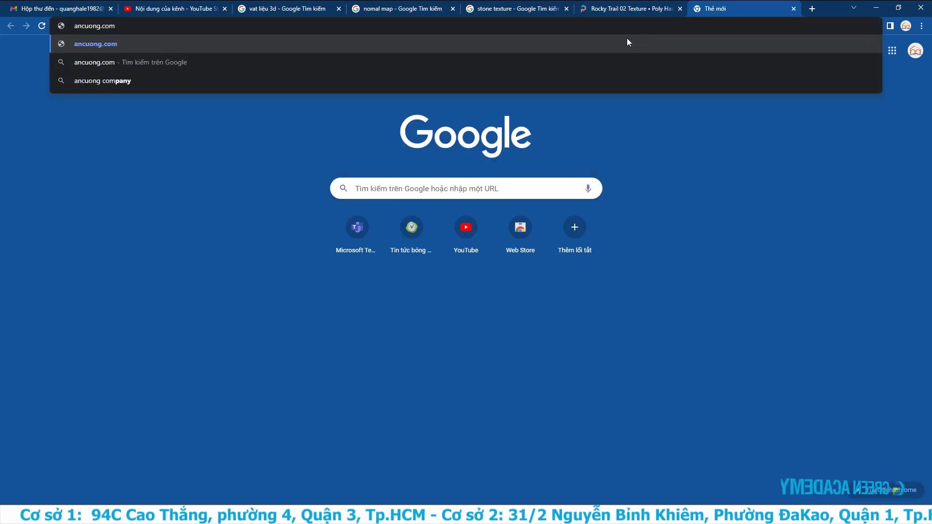
{"action": "key", "text": "Return"}
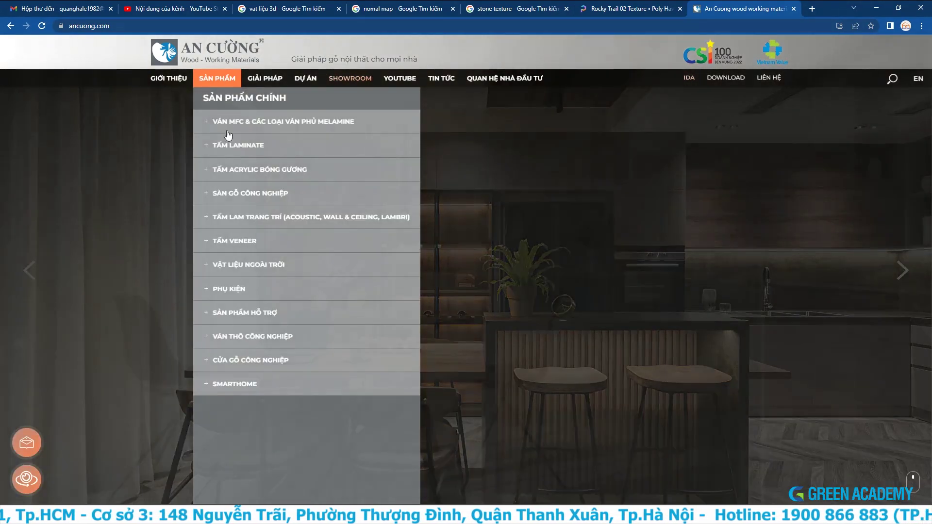
{"action": "left_click", "coordinate": [251, 152]}
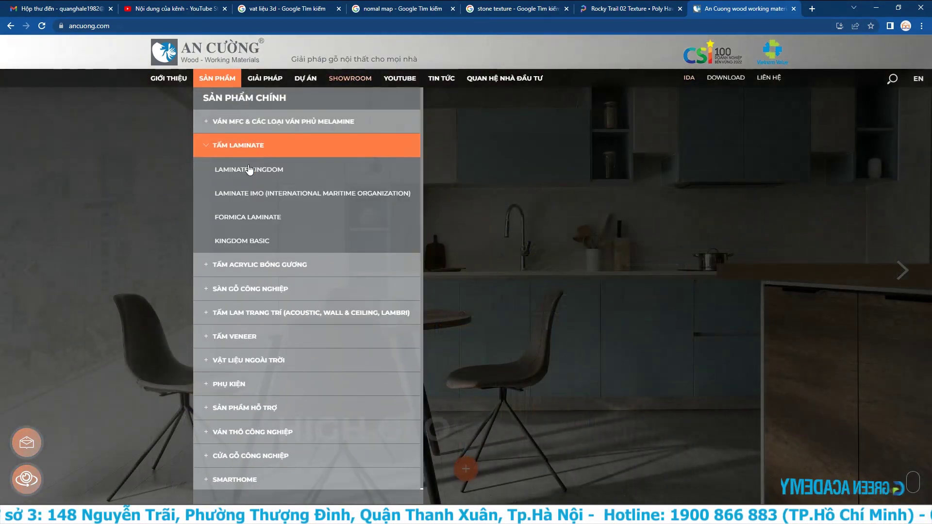
{"action": "left_click", "coordinate": [250, 171]}
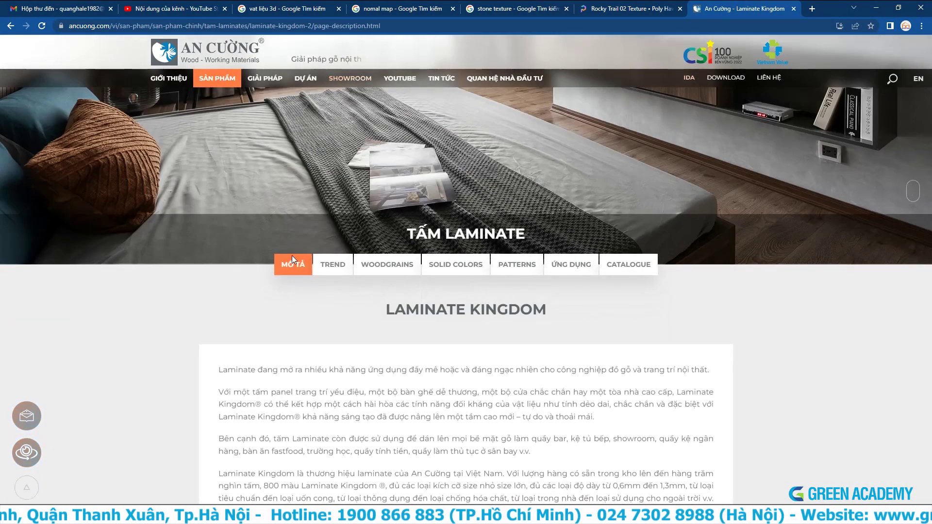
{"action": "scroll", "coordinate": [398, 373], "scroll_direction": "down", "scroll_amount": 3}
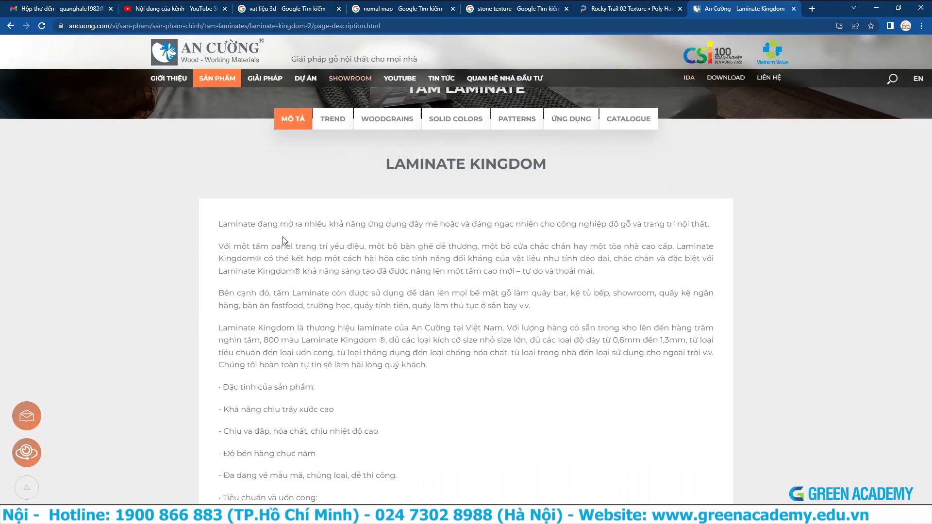
{"action": "left_click", "coordinate": [393, 120]}
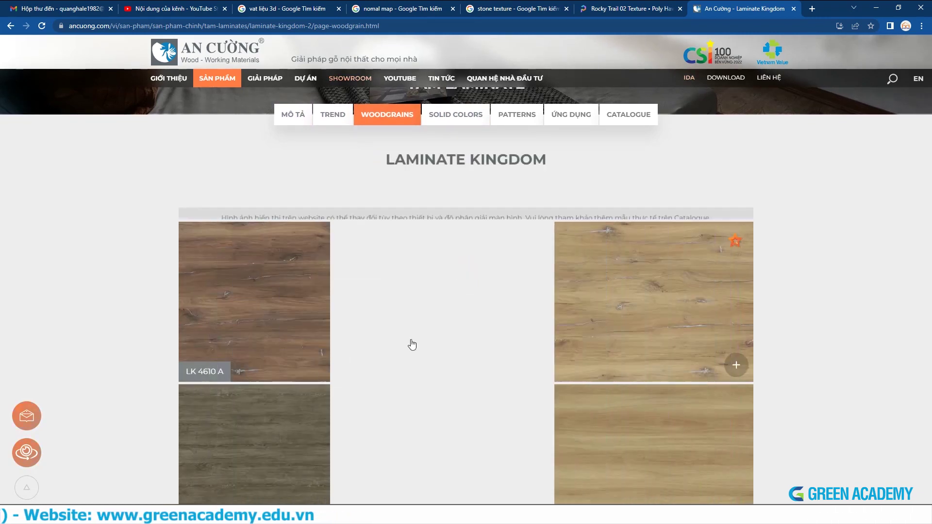
Download the LK PF4533 A Giorgio Oak full-sheet image and open a new tab
{"action": "scroll", "coordinate": [514, 341], "scroll_direction": "down", "scroll_amount": 1}
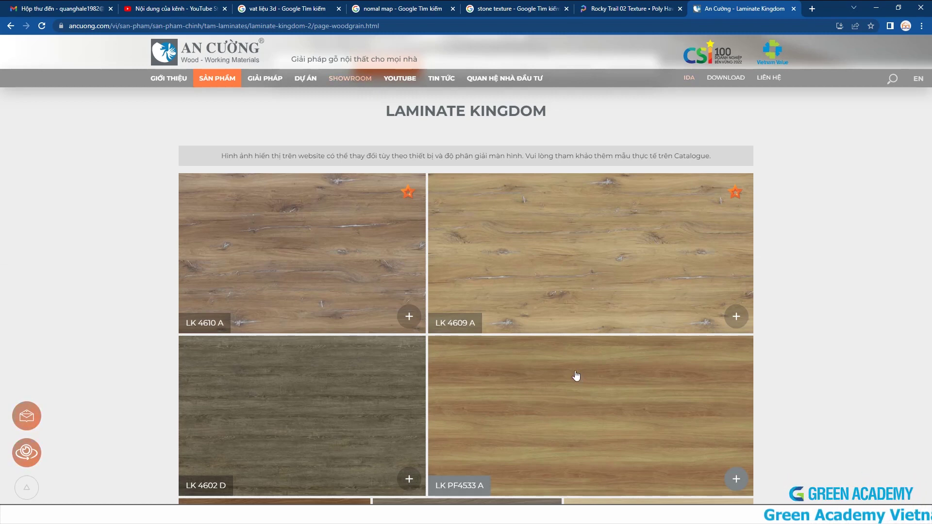
{"action": "scroll", "coordinate": [602, 342], "scroll_direction": "down", "scroll_amount": 1}
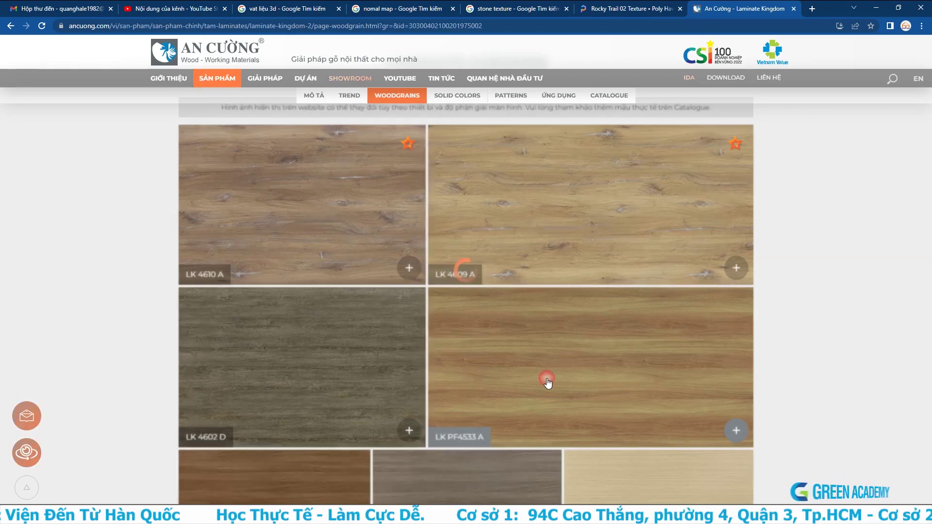
{"action": "left_click", "coordinate": [653, 427]}
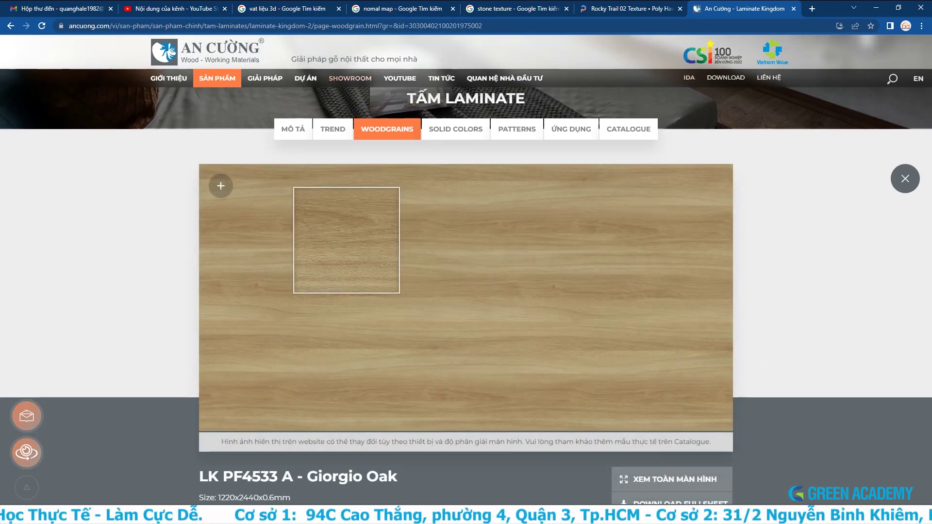
{"action": "scroll", "coordinate": [669, 404], "scroll_direction": "down", "scroll_amount": 2}
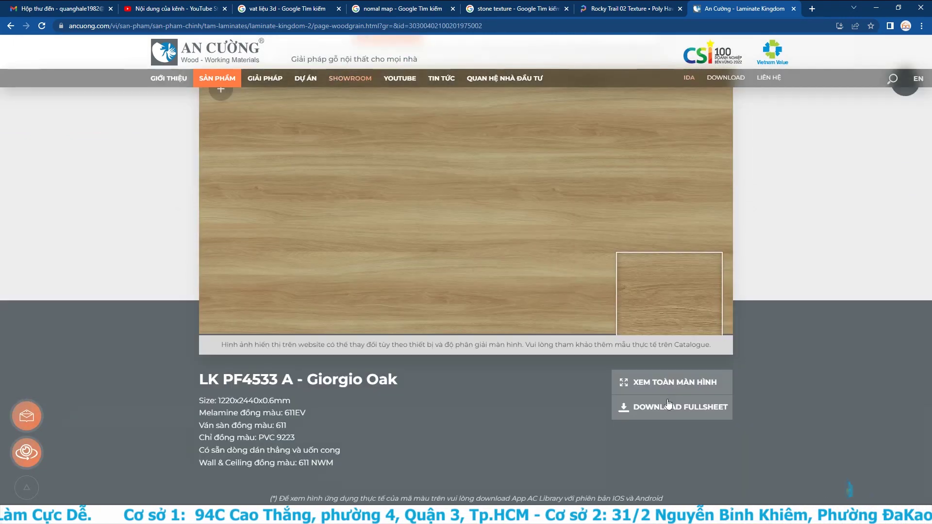
{"action": "left_click", "coordinate": [669, 407]}
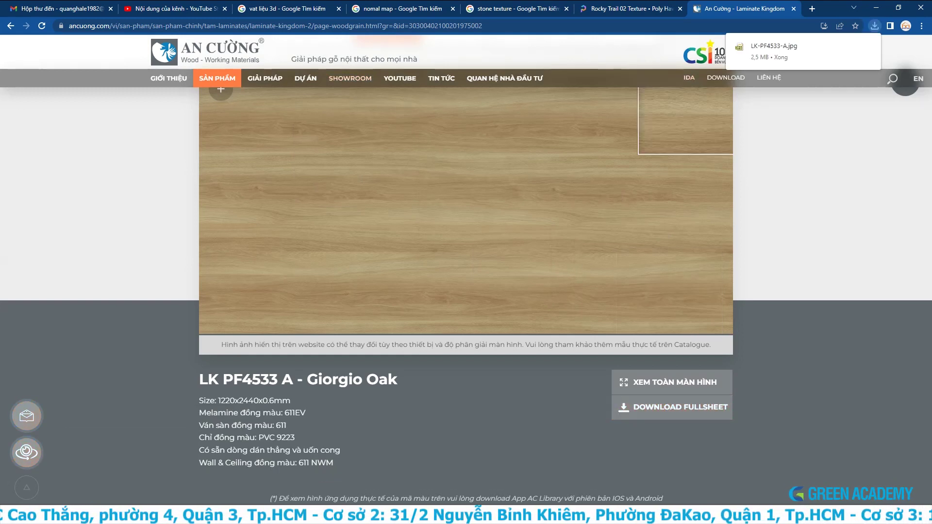
{"action": "mouse_move", "coordinate": [776, 51]}
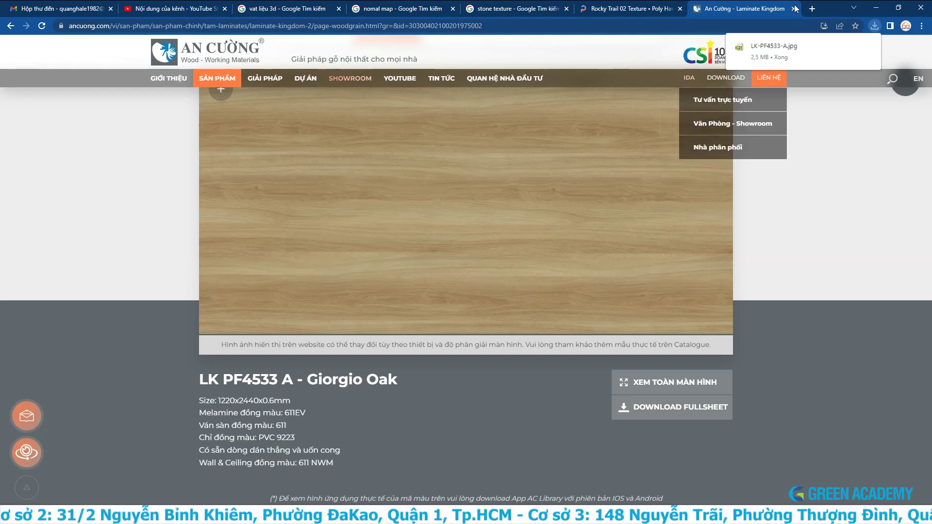
{"action": "left_click", "coordinate": [812, 9]}
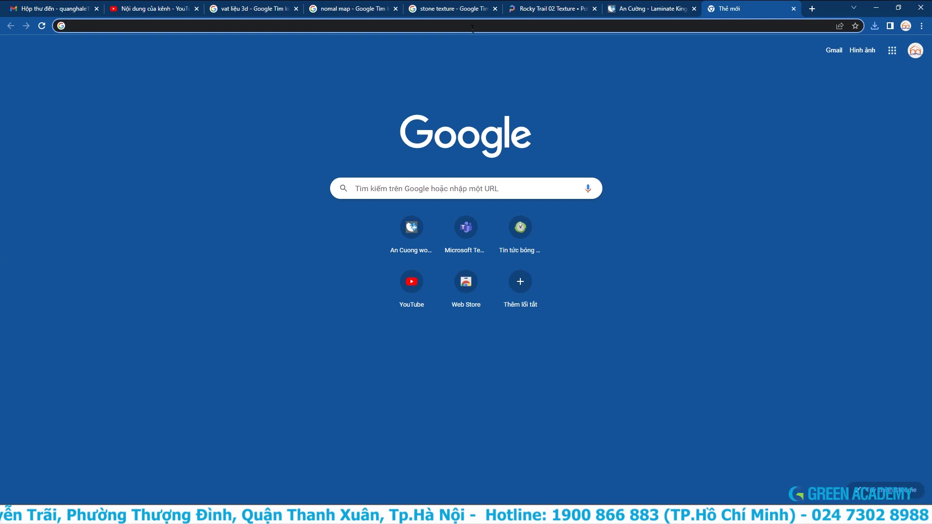
Load eurotile.vn, open its Thư Viện library page, then return to 3ds Max
{"action": "type", "text": "eu"}
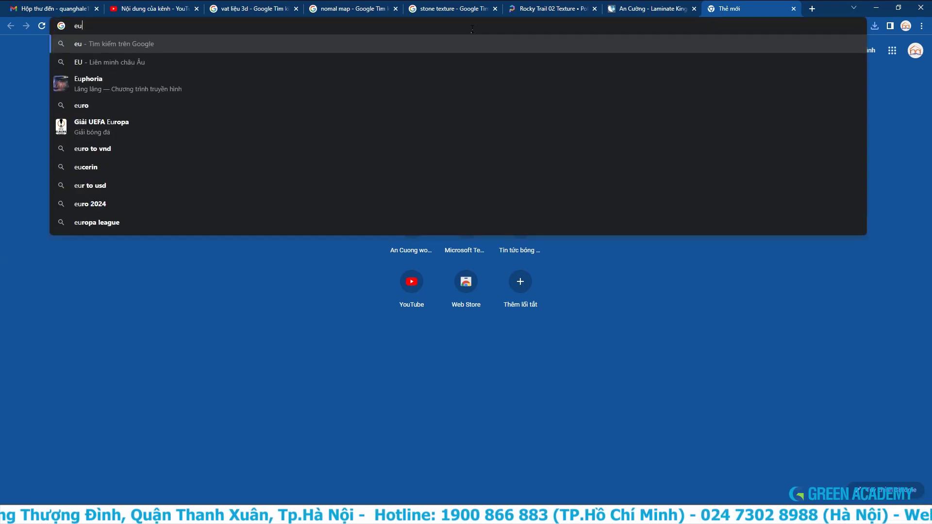
{"action": "type", "text": "rotile.vn"}
{"action": "key", "text": "Return"}
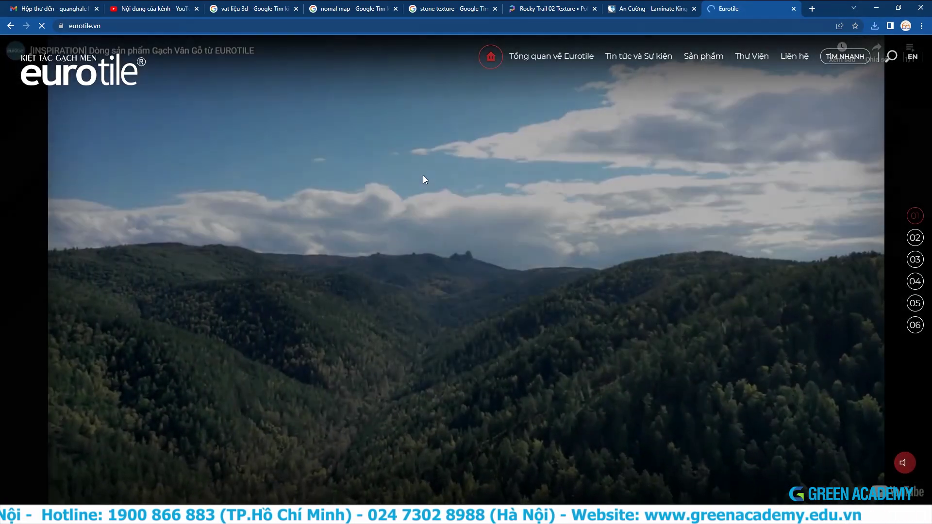
{"action": "scroll", "coordinate": [433, 191], "scroll_direction": "down", "scroll_amount": 1}
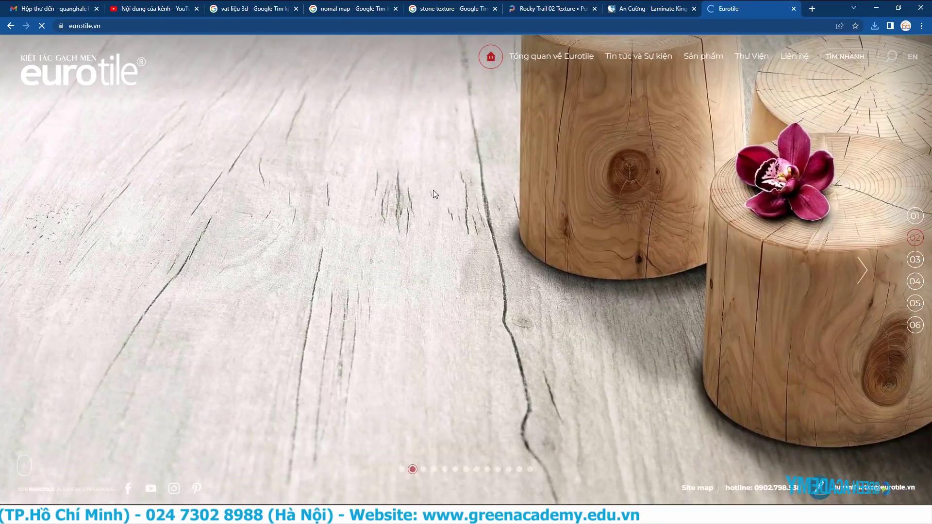
{"action": "scroll", "coordinate": [432, 194], "scroll_direction": "down", "scroll_amount": 1}
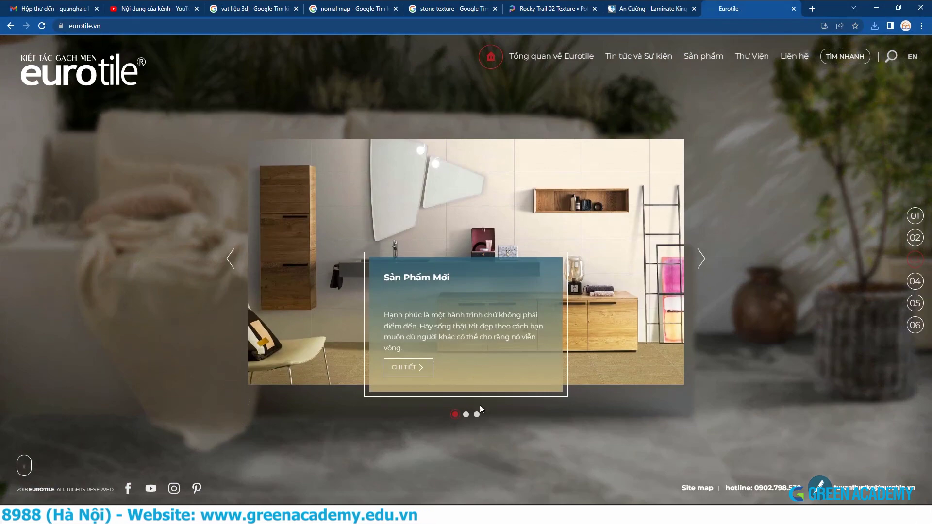
{"action": "scroll", "coordinate": [480, 405], "scroll_direction": "down", "scroll_amount": 1}
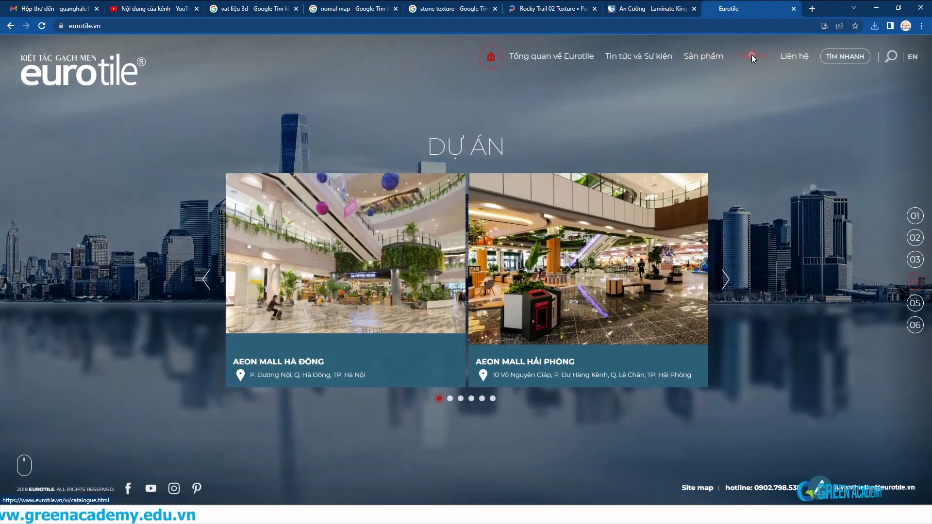
{"action": "left_click", "coordinate": [751, 56]}
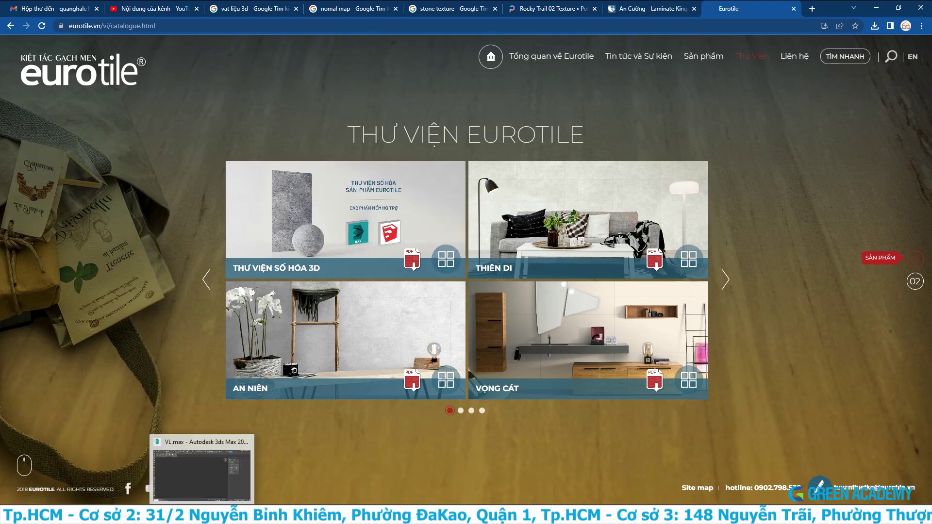
{"action": "left_click", "coordinate": [204, 461]}
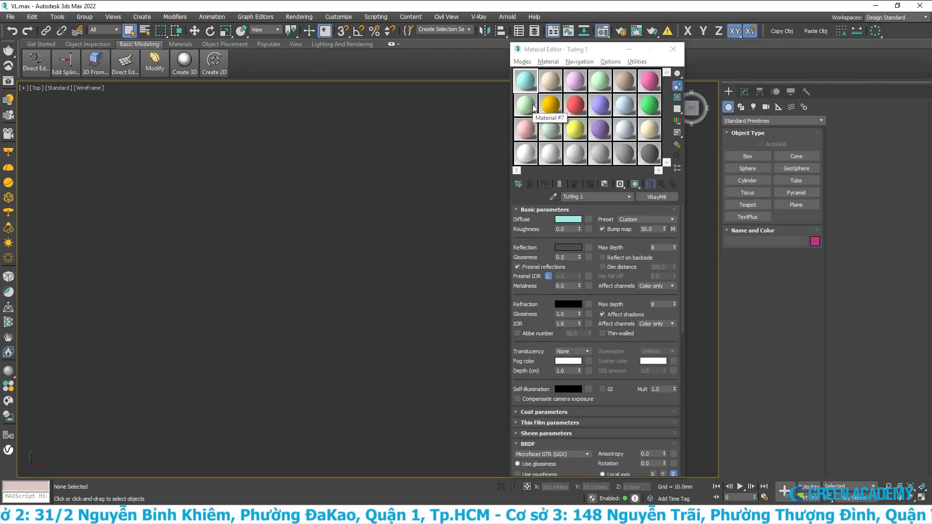
Rename the Material #7 sample to 'Gỗ 1'
{"action": "left_click", "coordinate": [533, 108]}
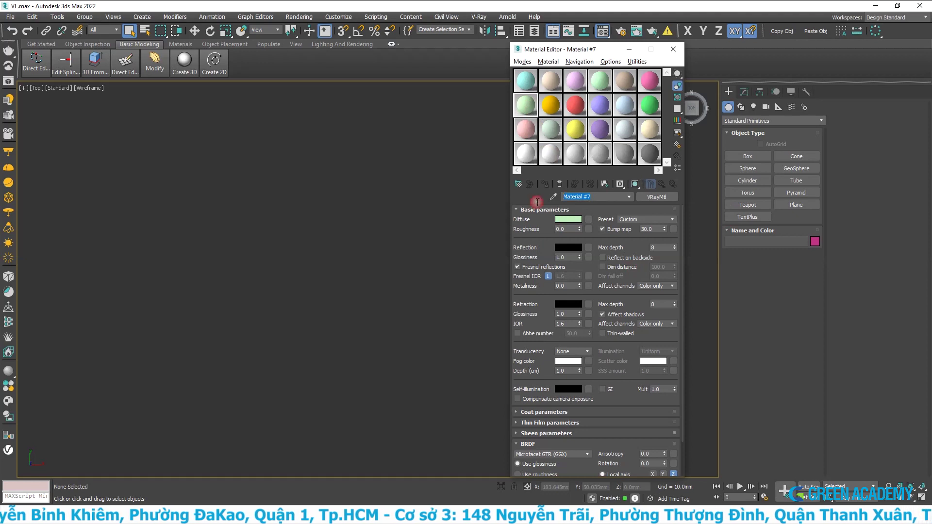
{"action": "type", "text": "Gỗ"}
{"action": "key", "text": "Return"}
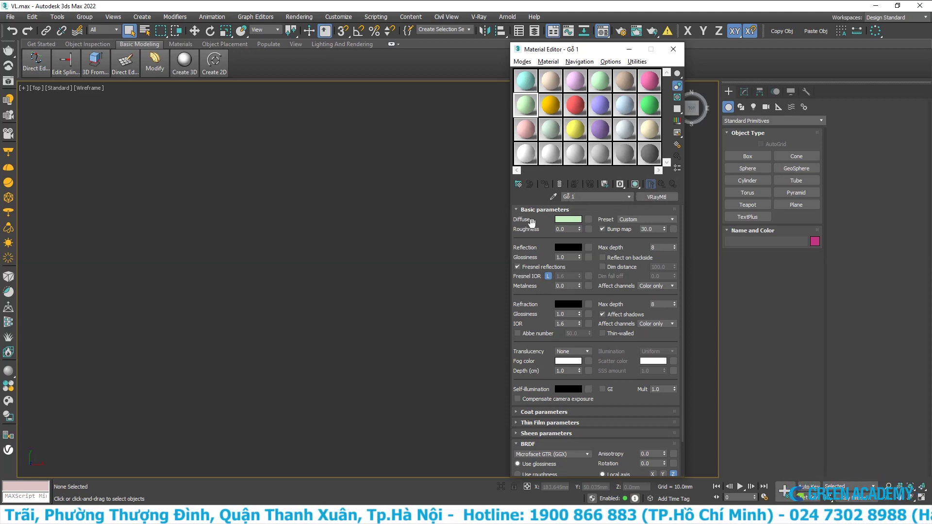
Load 5481-NT.jpg as a Bitmap diffuse map and preview the wood material
{"action": "left_click", "coordinate": [589, 225]}
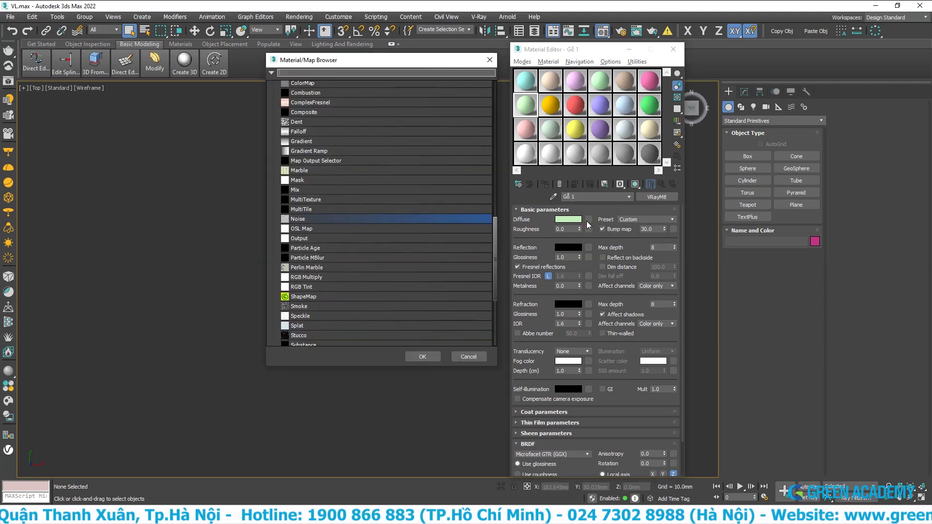
{"action": "scroll", "coordinate": [318, 232], "scroll_direction": "down", "scroll_amount": 5}
{"action": "scroll", "coordinate": [308, 116], "scroll_direction": "up", "scroll_amount": 3}
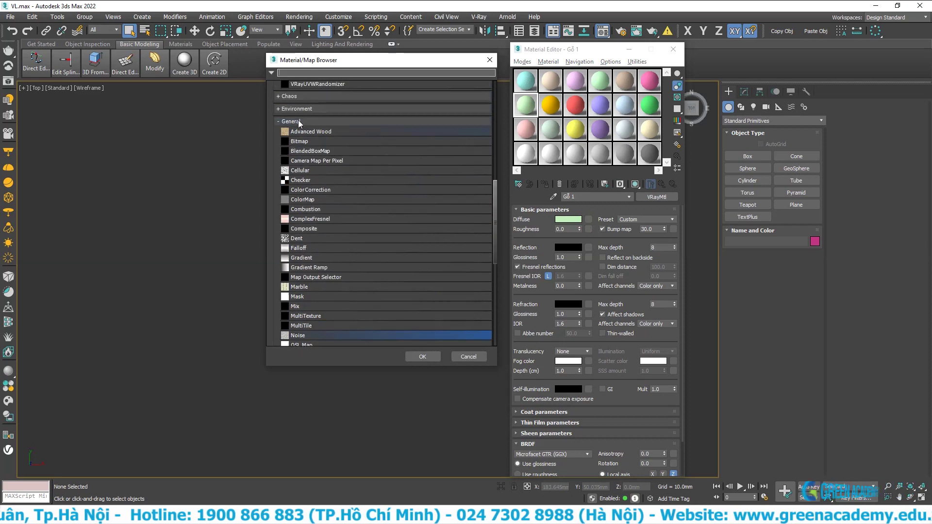
{"action": "double_click", "coordinate": [307, 143]}
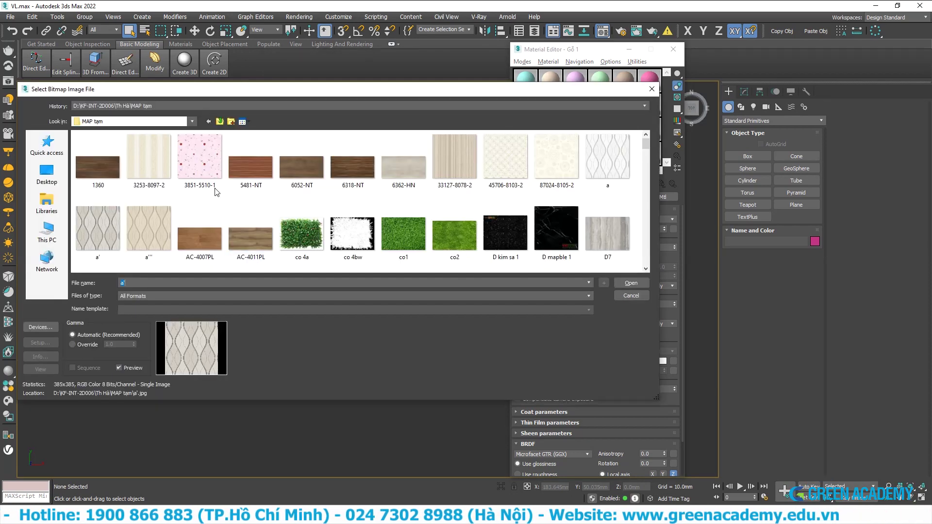
{"action": "left_click", "coordinate": [263, 170]}
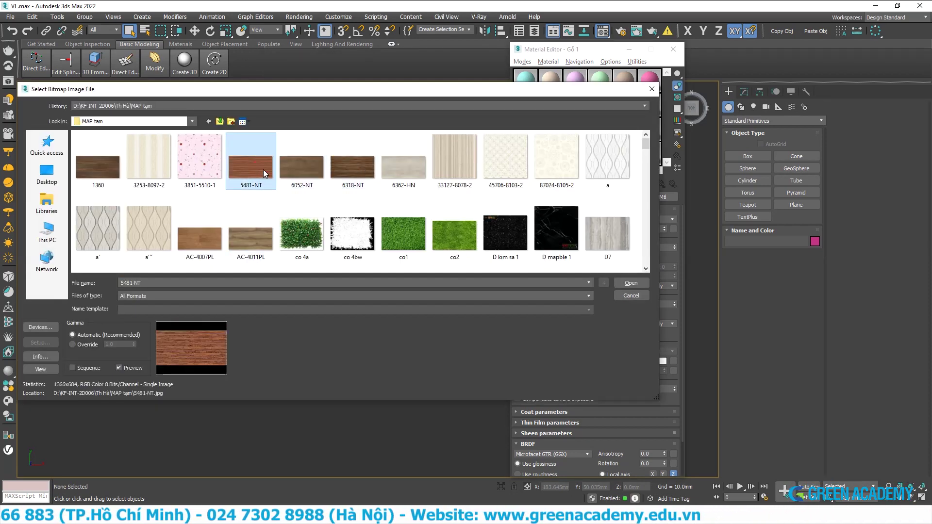
{"action": "left_click", "coordinate": [639, 282]}
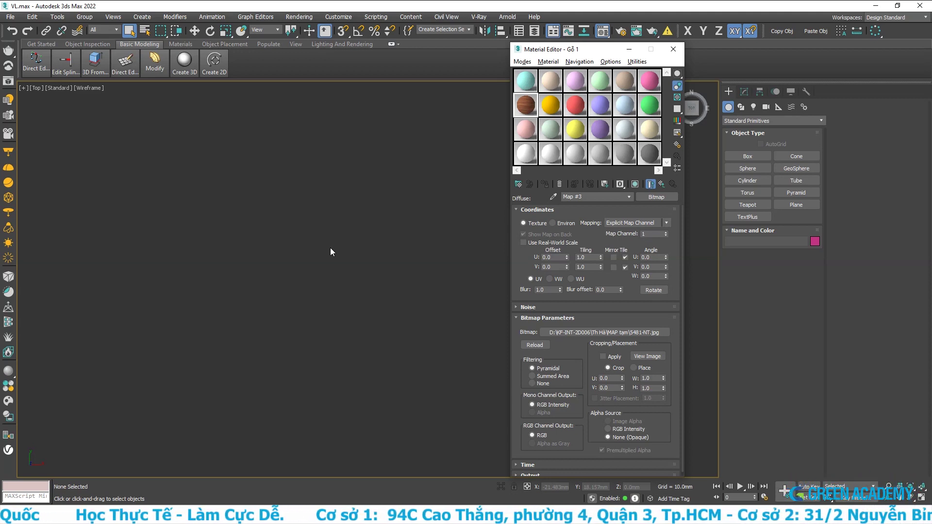
{"action": "double_click", "coordinate": [518, 113]}
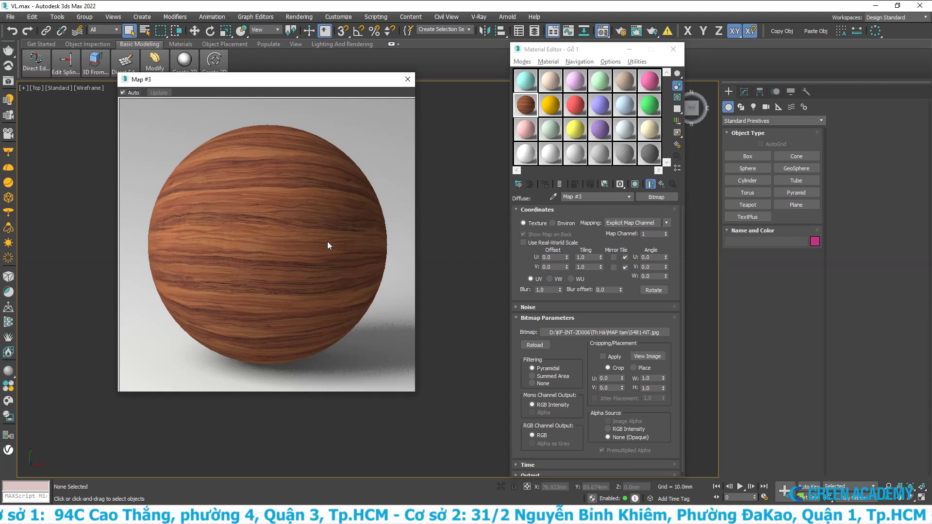
{"action": "left_click", "coordinate": [661, 185]}
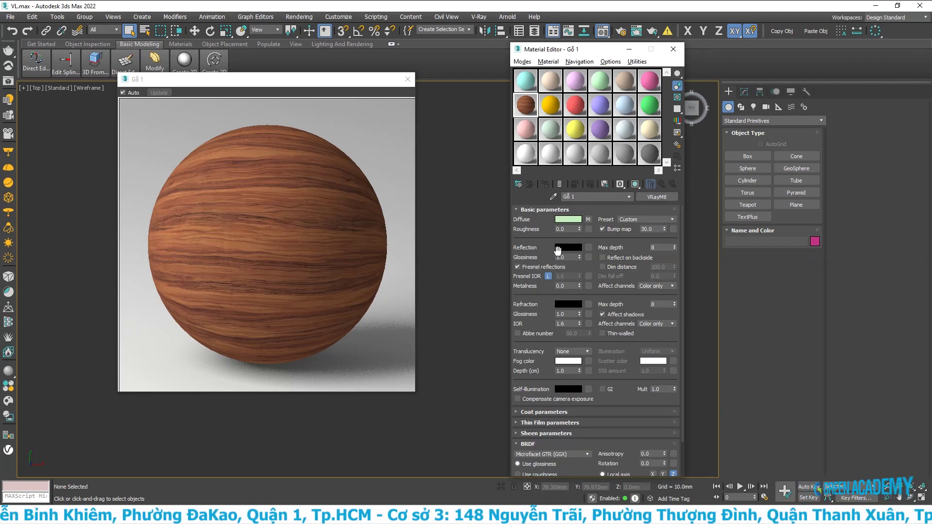
Set Gỗ 1's reflection colour to a mid grey of RGB 75
{"action": "left_click_drag", "start_coordinate": [415, 391], "coordinate": [337, 313]}
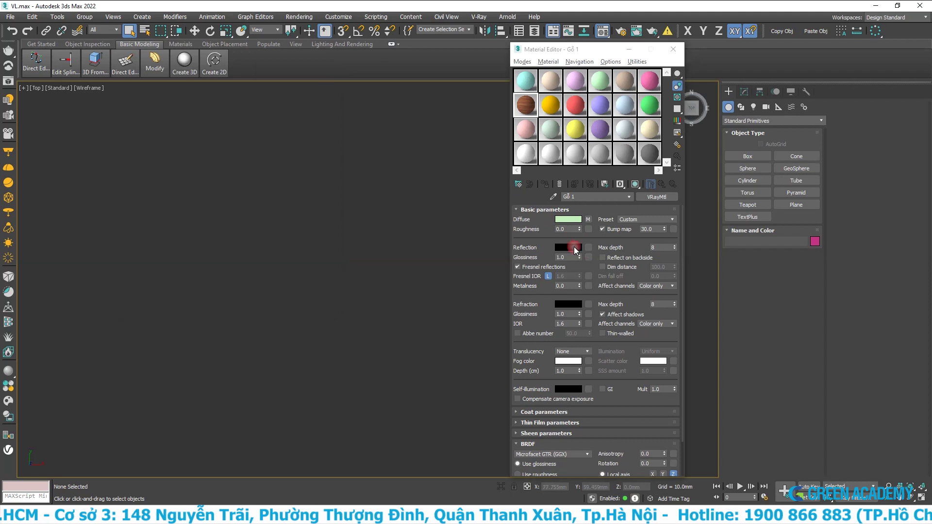
{"action": "left_click", "coordinate": [575, 247]}
{"action": "left_click_drag", "start_coordinate": [361, 83], "coordinate": [357, 104]}
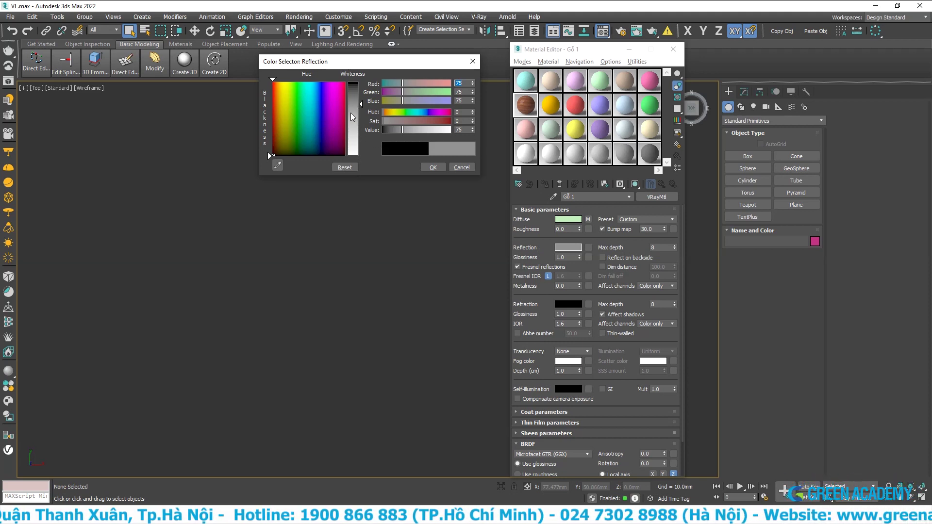
{"action": "left_click", "coordinate": [433, 167]}
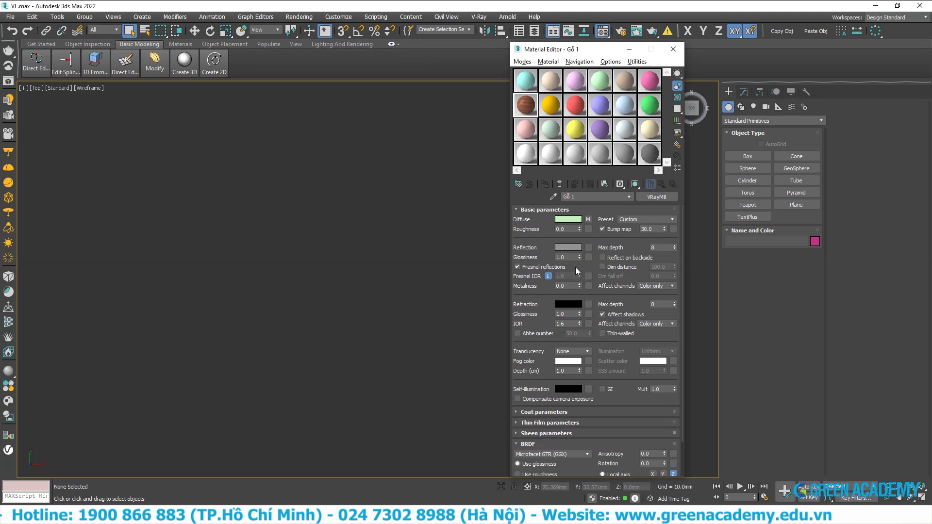
{"action": "left_click", "coordinate": [563, 258]}
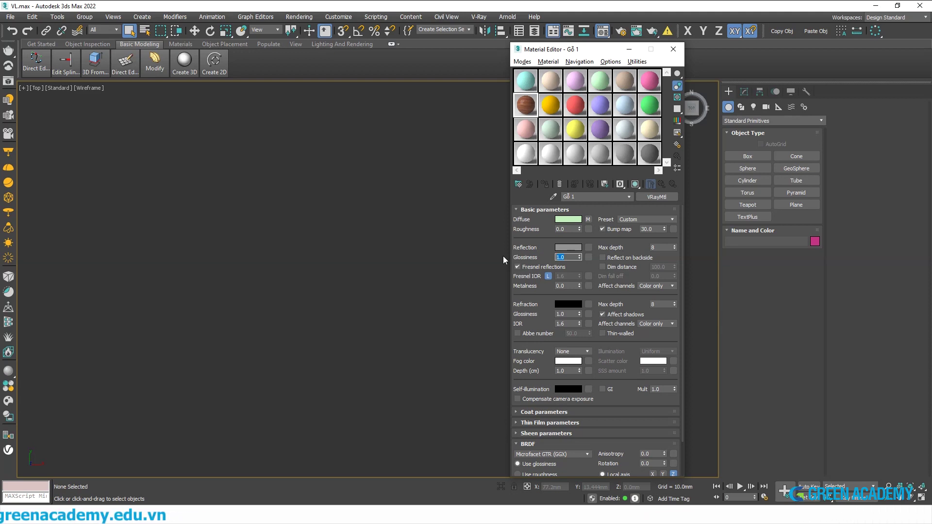
Set reflection glossiness to 0.9 and reflection max depth to 12
{"action": "type", "text": ".9"}
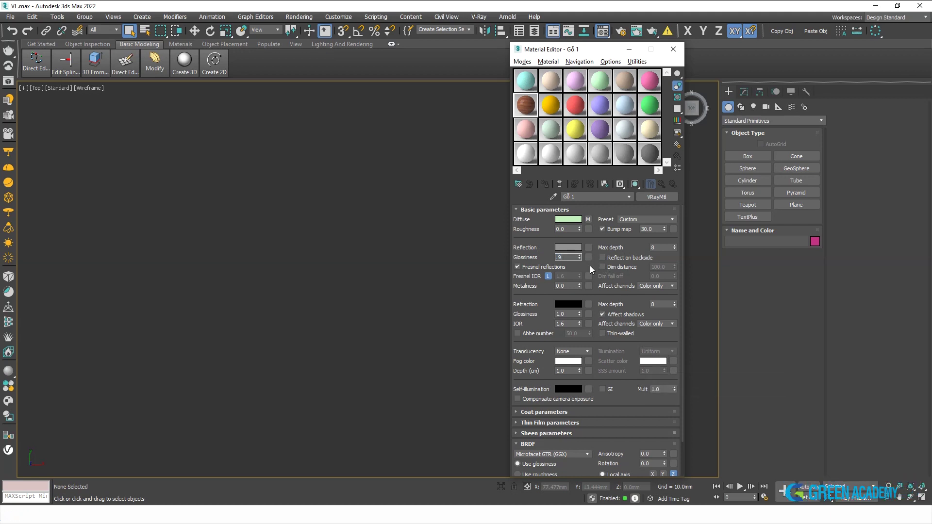
{"action": "key", "text": "Return"}
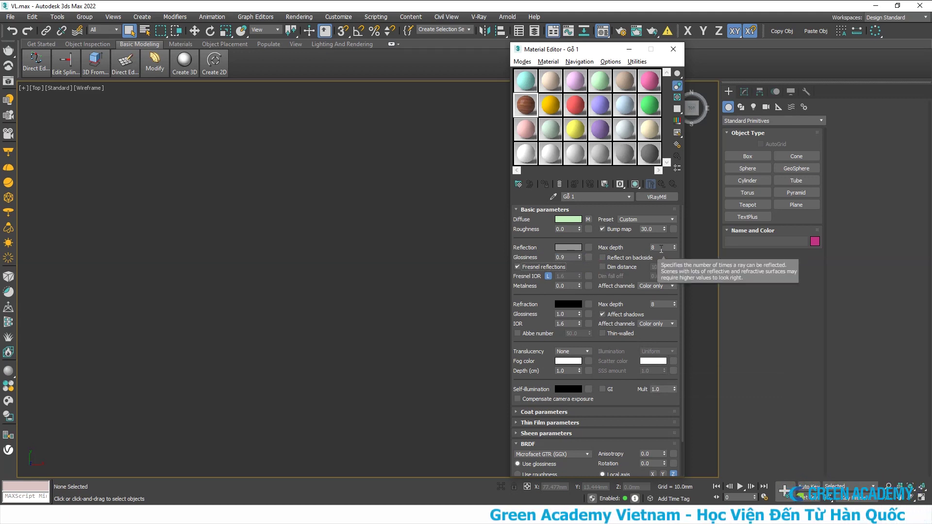
{"action": "double_click", "coordinate": [645, 248]}
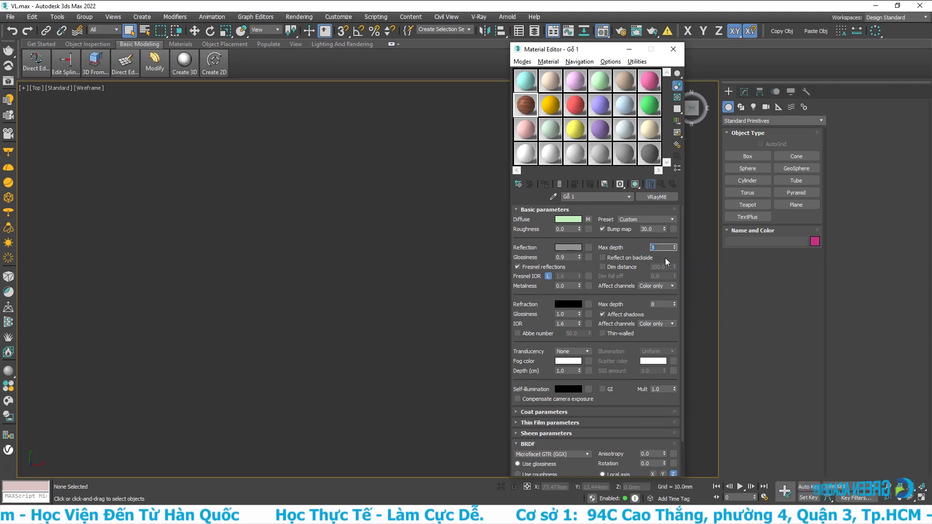
{"action": "type", "text": "12"}
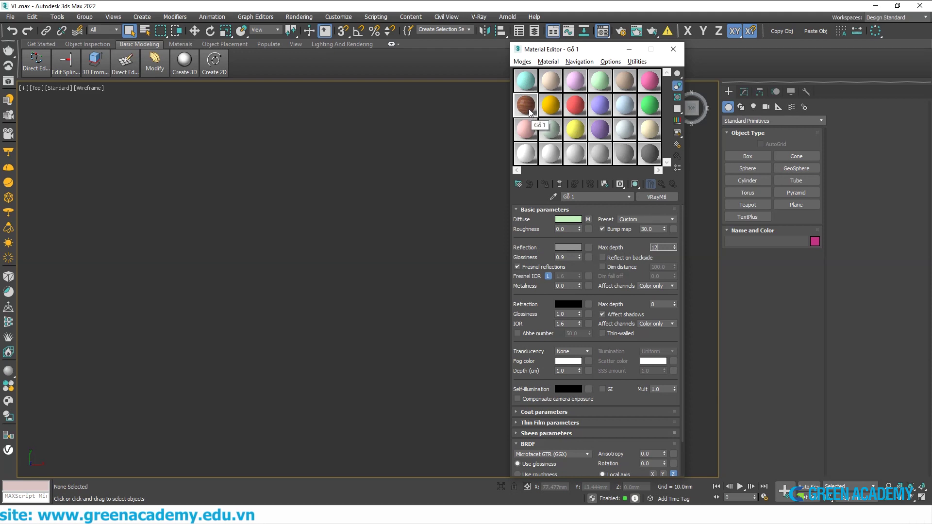
Instance the diffuse wood bitmap into the bump slot and open its bitmap settings
{"action": "left_click_drag", "start_coordinate": [530, 113], "coordinate": [601, 223]}
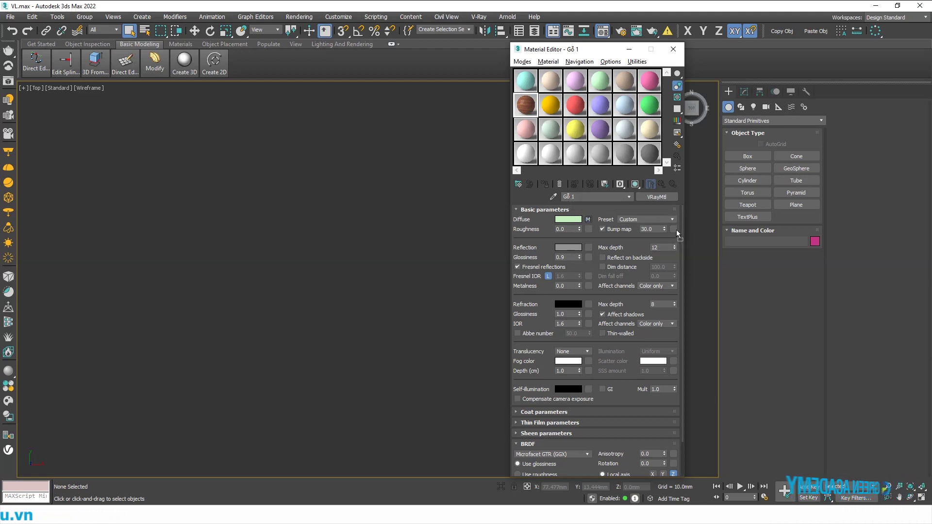
{"action": "left_click_drag", "start_coordinate": [600, 224], "coordinate": [675, 227]}
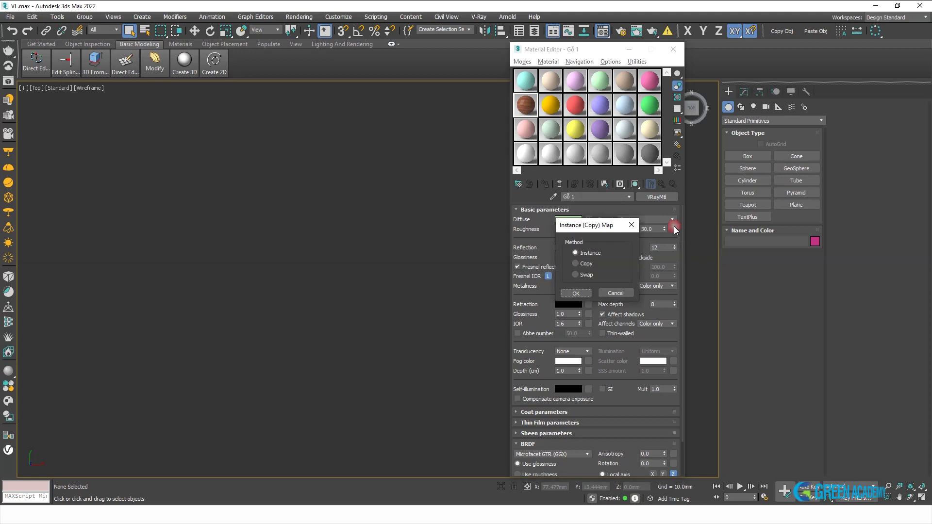
{"action": "left_click", "coordinate": [576, 293]}
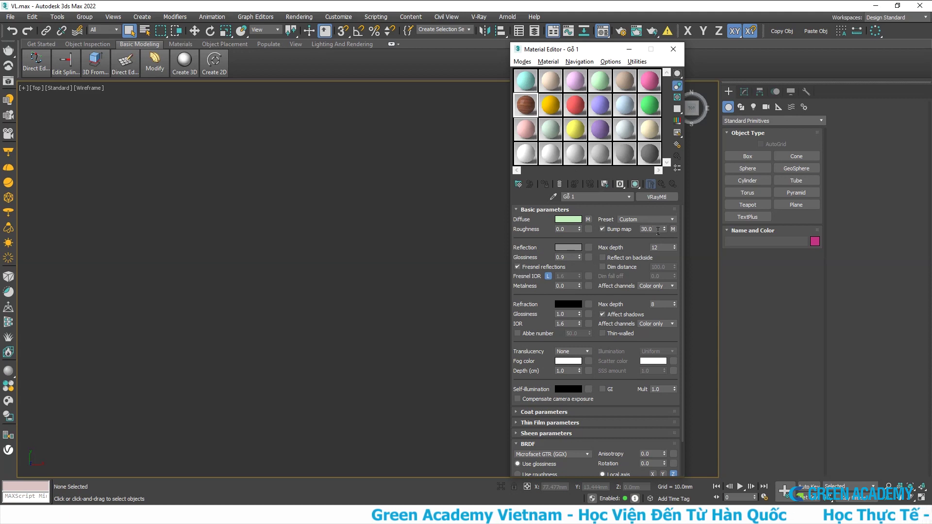
{"action": "double_click", "coordinate": [657, 230]}
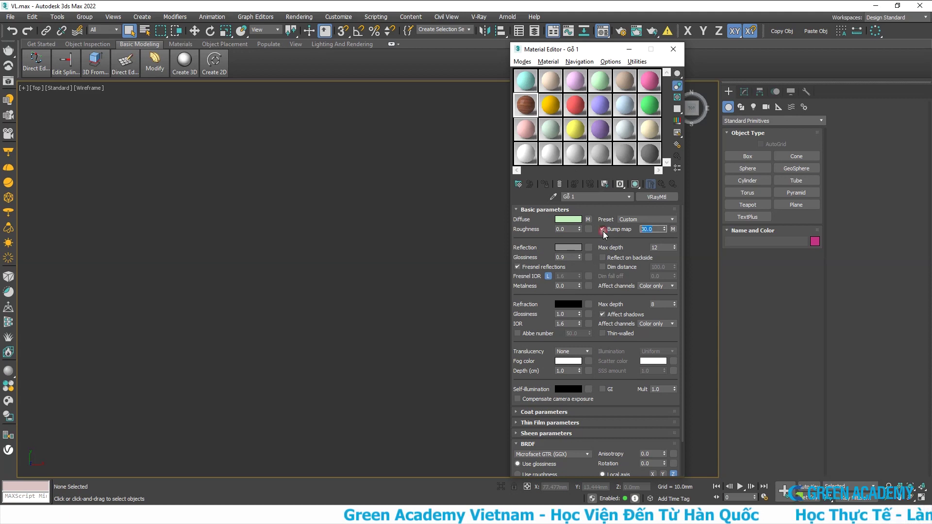
{"action": "double_click", "coordinate": [549, 114]}
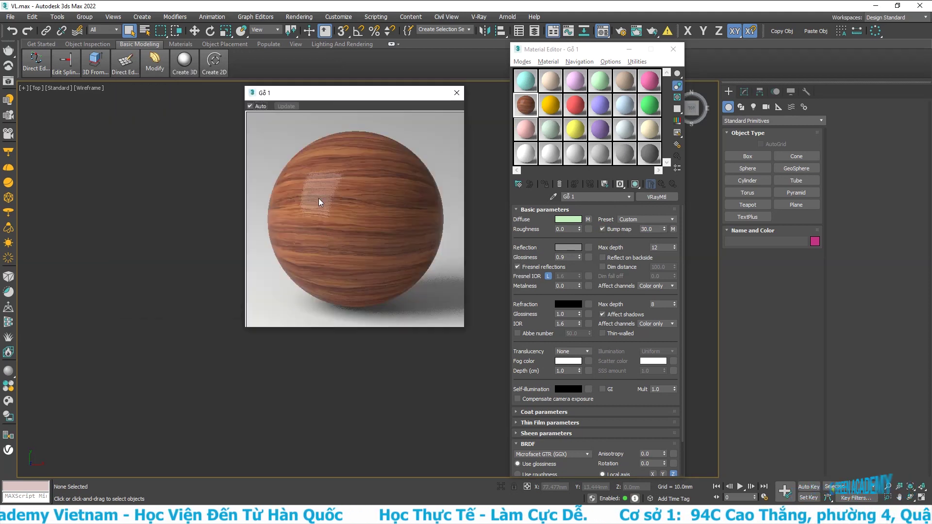
{"action": "left_click", "coordinate": [456, 93]}
{"action": "double_click", "coordinate": [656, 230]}
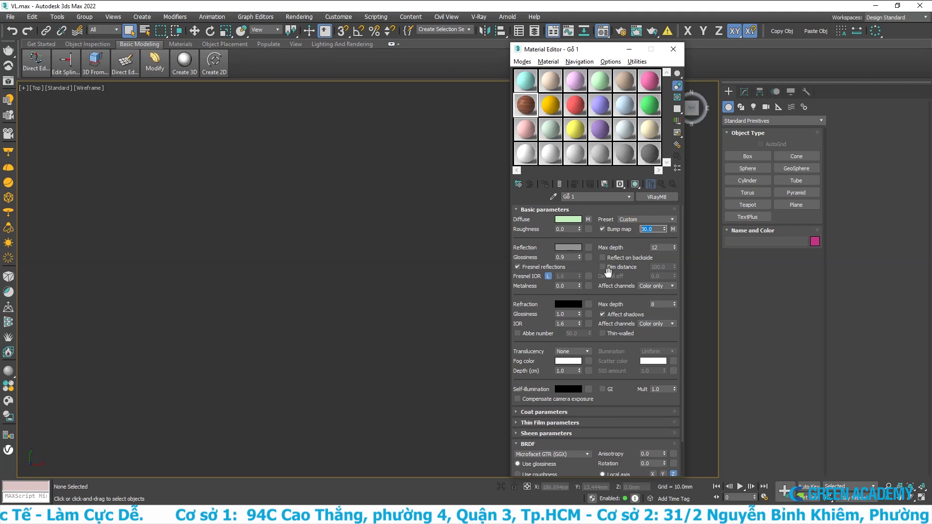
{"action": "left_click", "coordinate": [674, 229]}
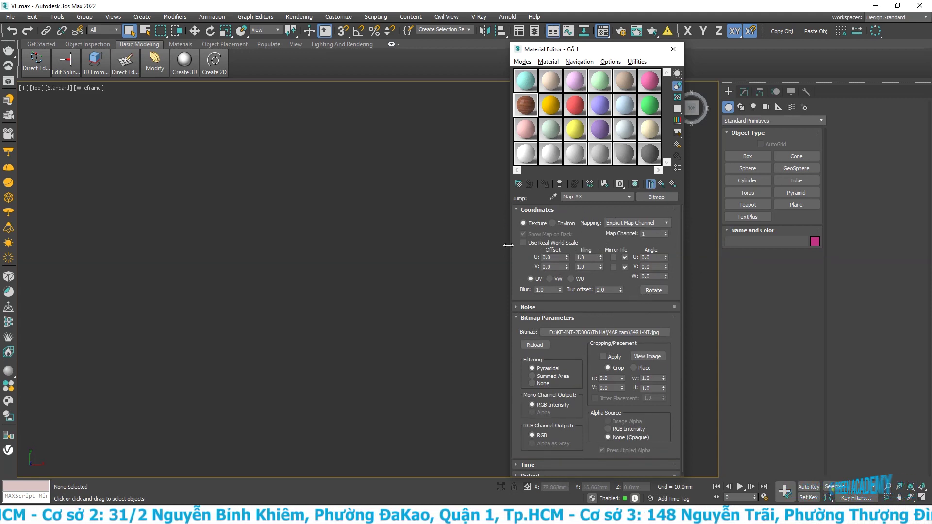
Set the bump bitmap's Blur to 0.1 and check it in the enlarged preview
{"action": "double_click", "coordinate": [551, 290]}
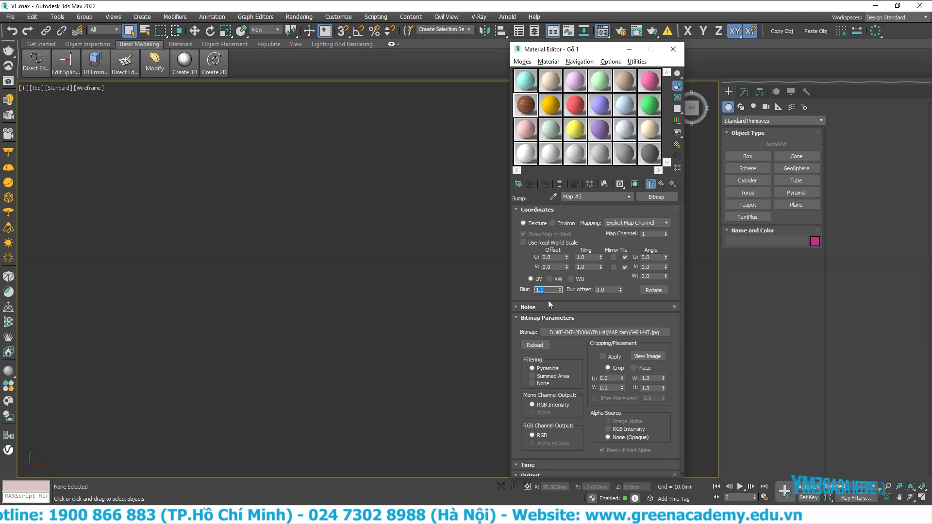
{"action": "type", "text": ".1"}
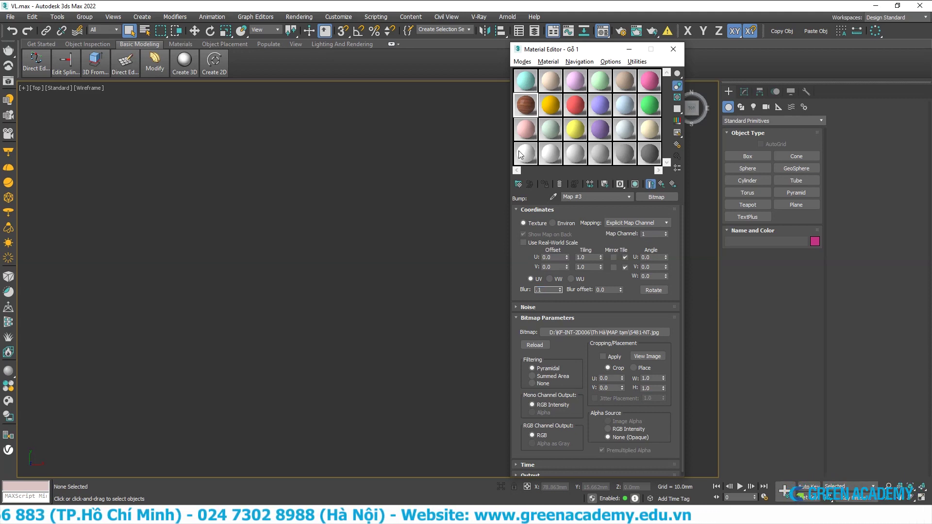
{"action": "key", "text": "Return"}
{"action": "double_click", "coordinate": [525, 104]}
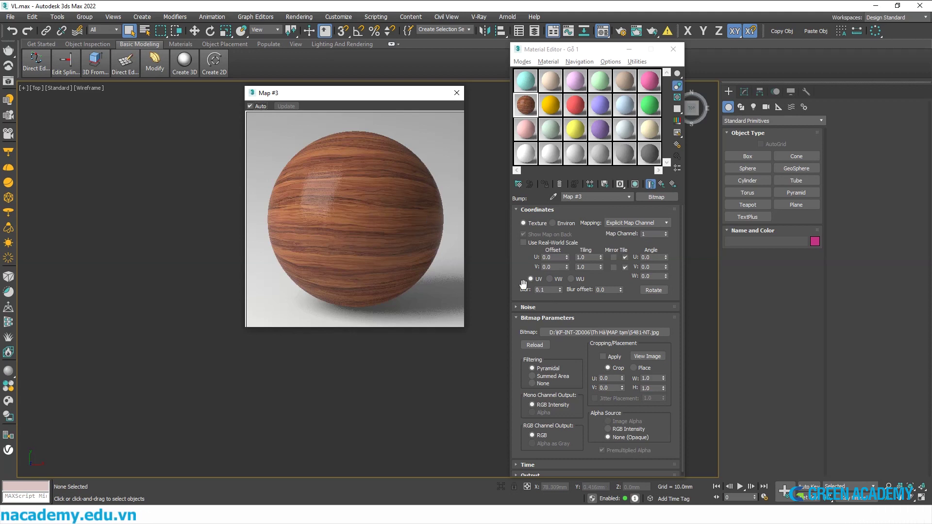
{"action": "left_click", "coordinate": [456, 93]}
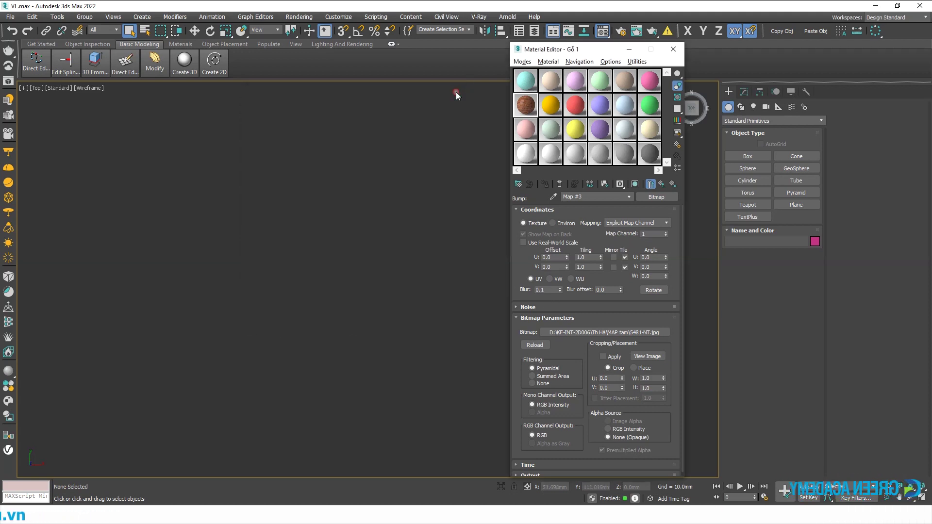
{"action": "left_click", "coordinate": [544, 291]}
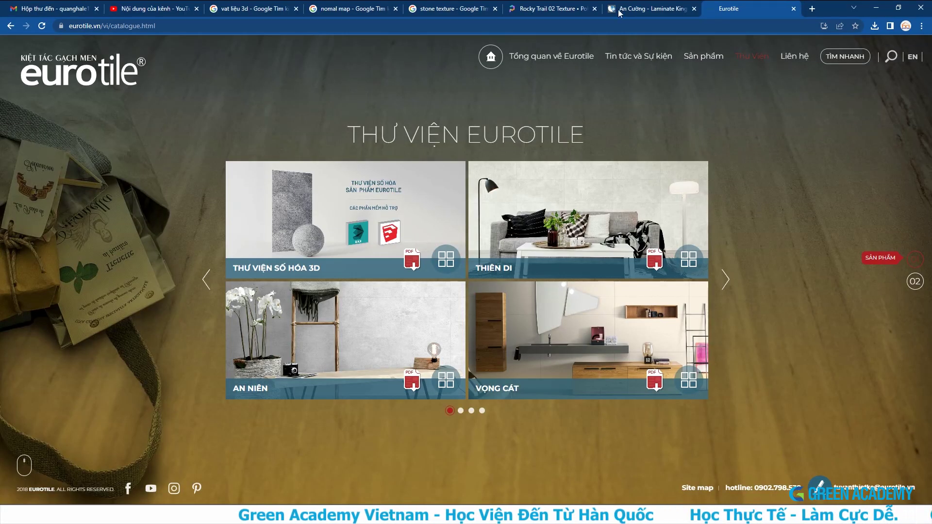
Return to the 'stone texture' Google Images tab and scroll down through the results
{"action": "left_click", "coordinate": [621, 10]}
{"action": "scroll", "coordinate": [538, 191], "scroll_direction": "up", "scroll_amount": 2}
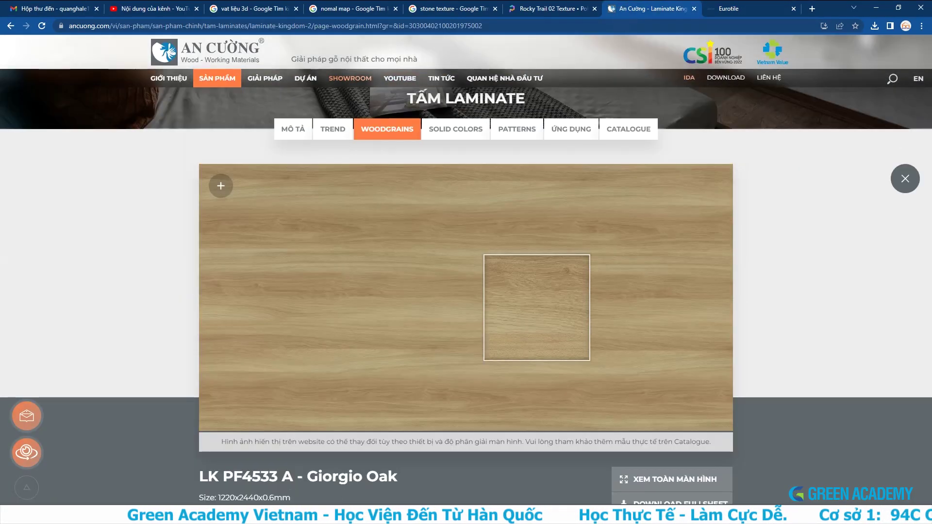
{"action": "left_click", "coordinate": [444, 8]}
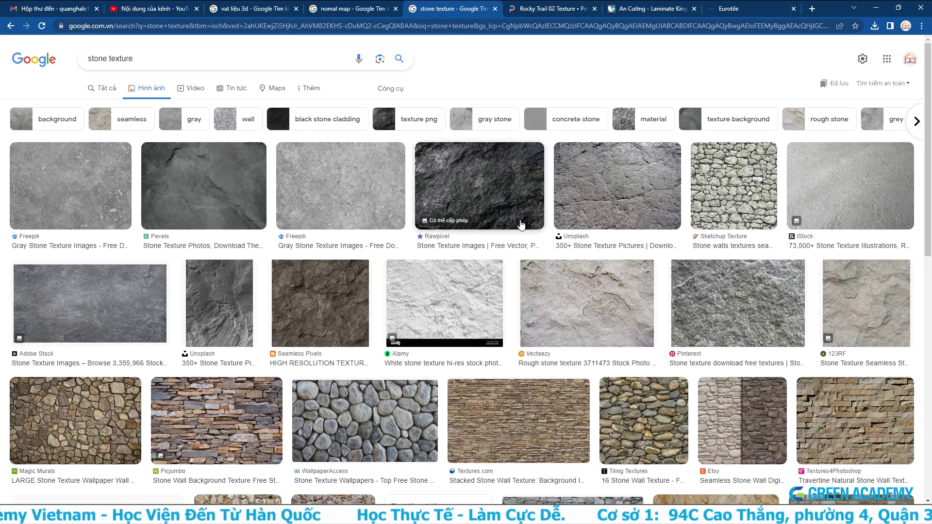
{"action": "scroll", "coordinate": [539, 290], "scroll_direction": "down", "scroll_amount": 2}
{"action": "scroll", "coordinate": [539, 290], "scroll_direction": "down", "scroll_amount": 1}
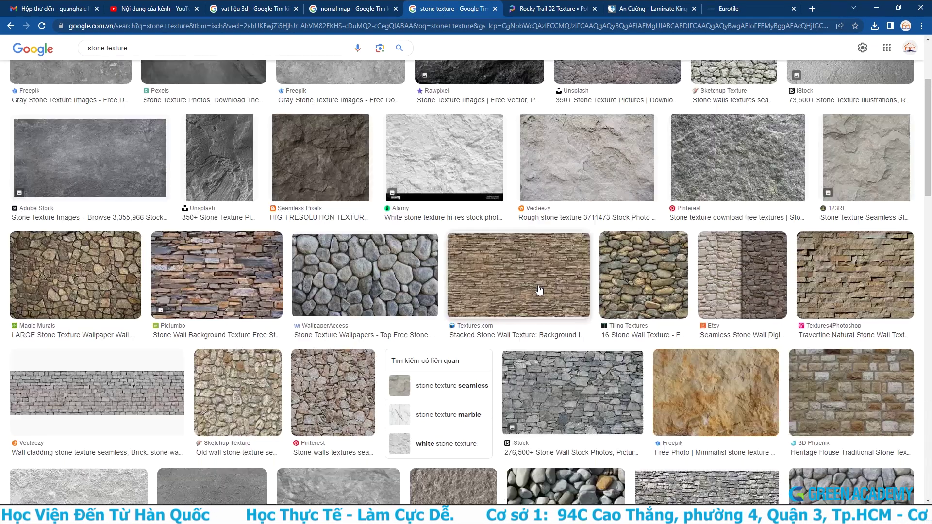
{"action": "scroll", "coordinate": [539, 289], "scroll_direction": "down", "scroll_amount": 1}
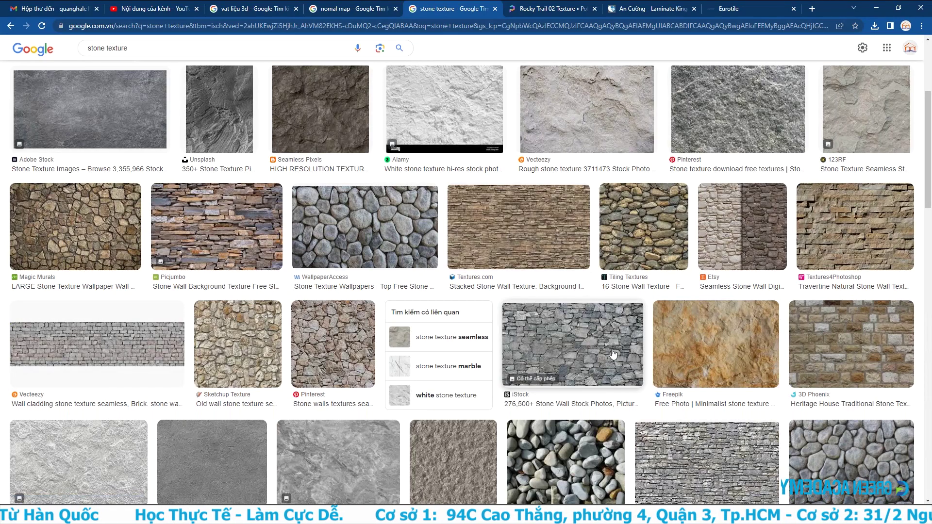
{"action": "scroll", "coordinate": [613, 355], "scroll_direction": "down", "scroll_amount": 2}
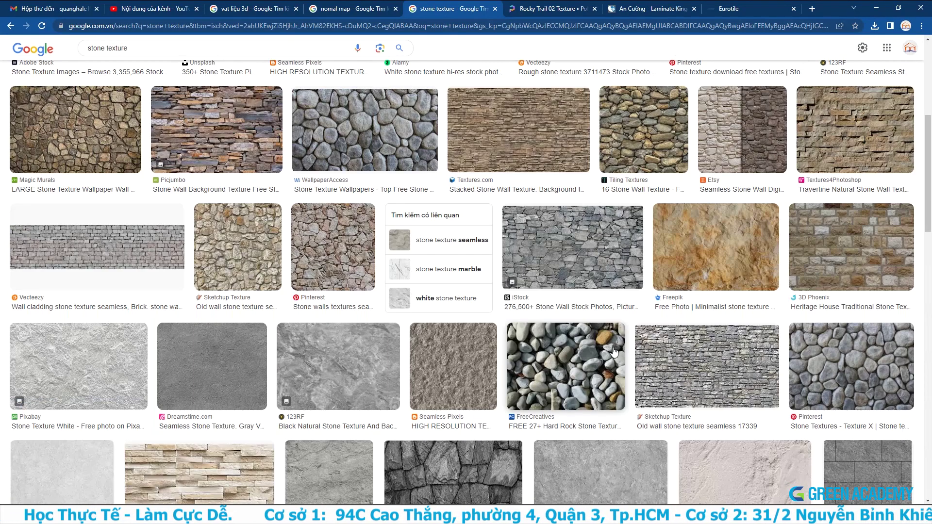
{"action": "scroll", "coordinate": [613, 353], "scroll_direction": "down", "scroll_amount": 2}
{"action": "scroll", "coordinate": [613, 353], "scroll_direction": "down", "scroll_amount": 2}
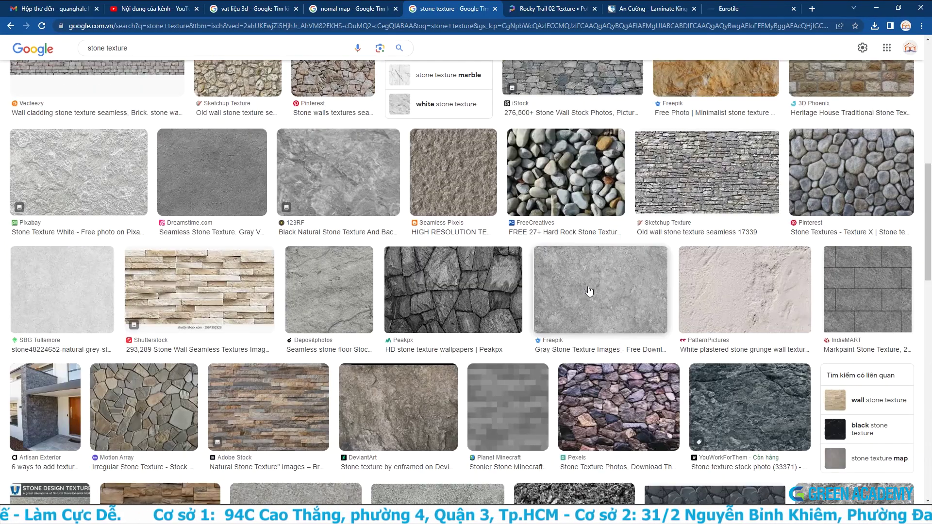
{"action": "scroll", "coordinate": [587, 288], "scroll_direction": "down", "scroll_amount": 1}
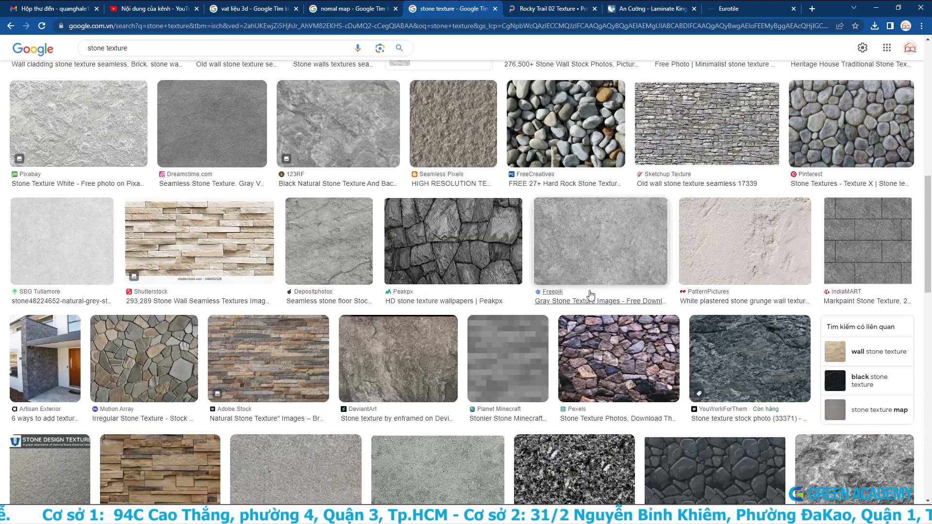
{"action": "scroll", "coordinate": [589, 296], "scroll_direction": "down", "scroll_amount": 2}
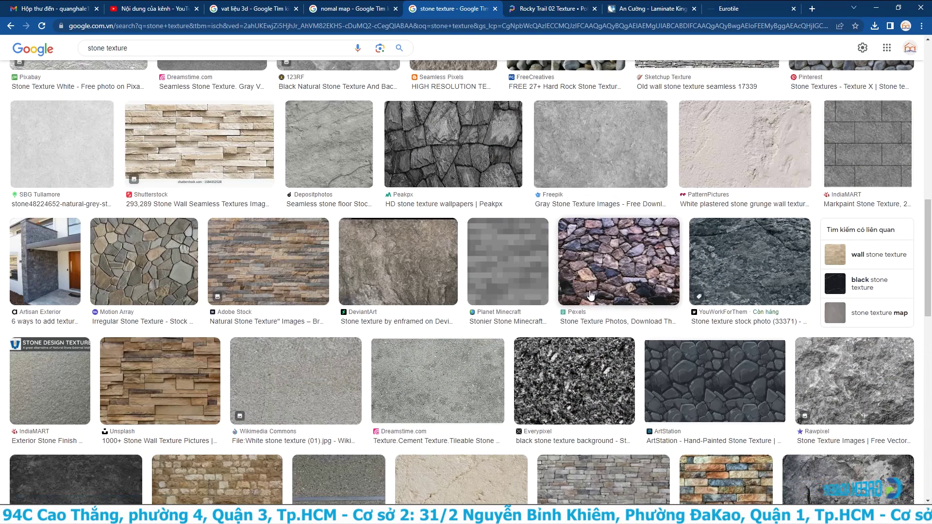
In View Image, crop Gỗ 1's bump bitmap to width 0.499 and height 0.535, keeping Apply checked
{"action": "left_click", "coordinate": [879, 7]}
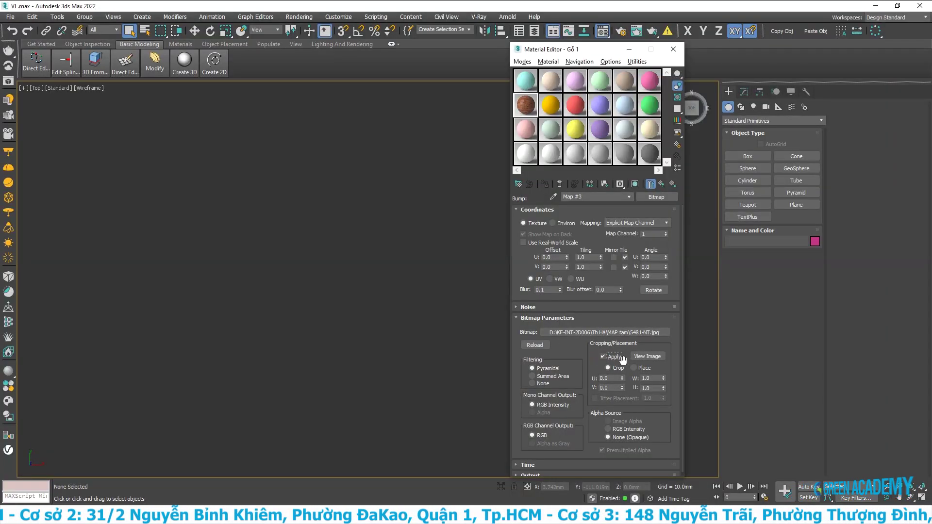
{"action": "left_click", "coordinate": [647, 356]}
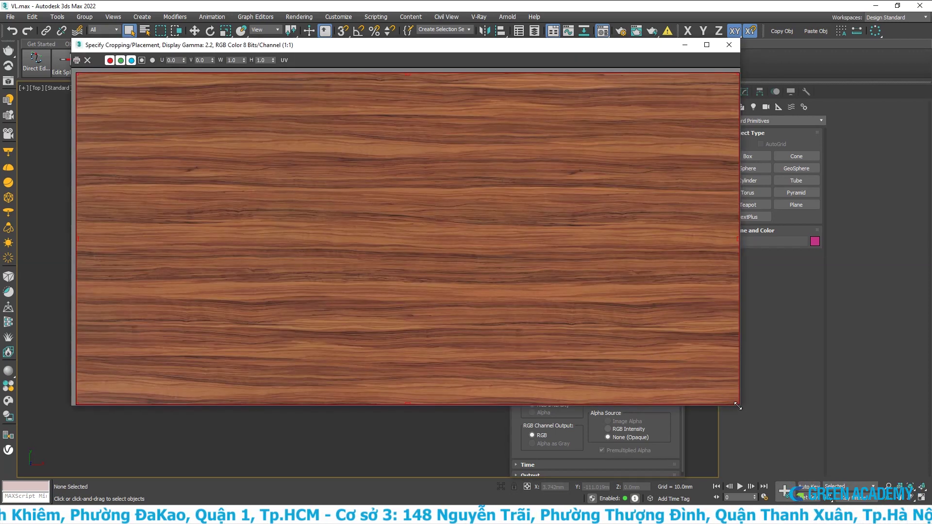
{"action": "mouse_move", "coordinate": [738, 405]}
{"action": "left_mouse_down"}
{"action": "mouse_move", "coordinate": [503, 277]}
{"action": "mouse_move", "coordinate": [693, 408]}
{"action": "left_mouse_up"}
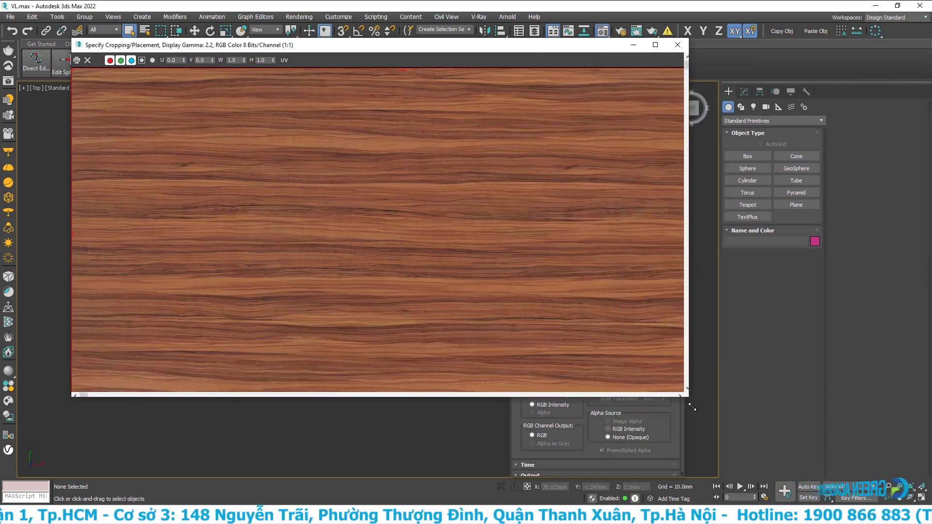
{"action": "scroll", "coordinate": [505, 297], "scroll_direction": "down", "scroll_amount": 1}
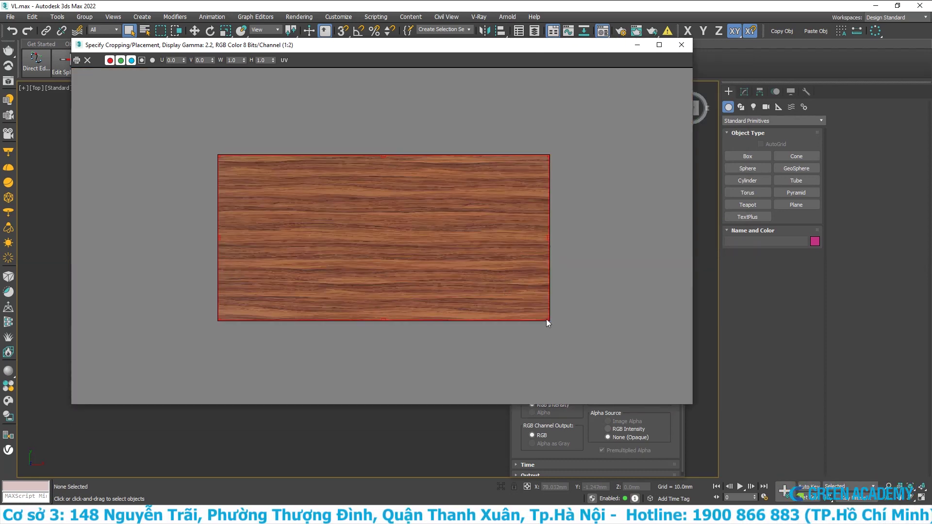
{"action": "left_click_drag", "start_coordinate": [549, 320], "coordinate": [383, 244]}
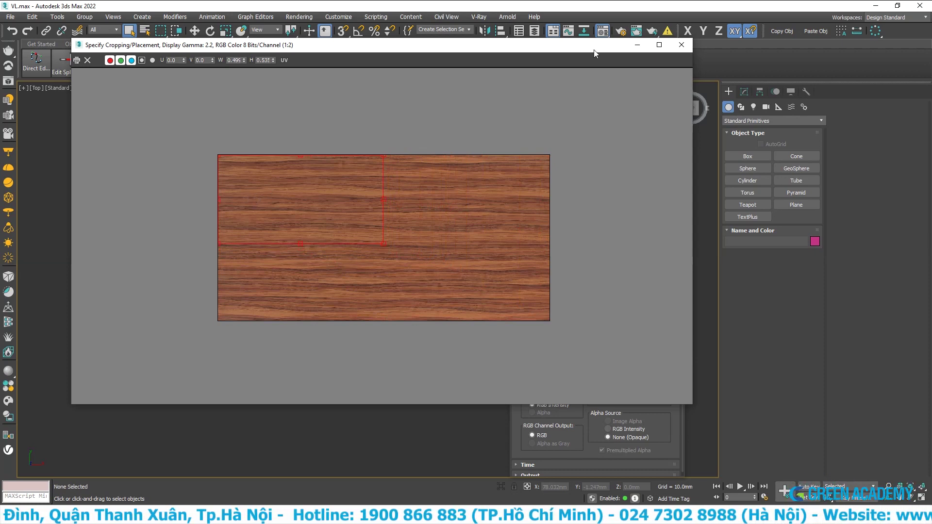
{"action": "left_click", "coordinate": [682, 45]}
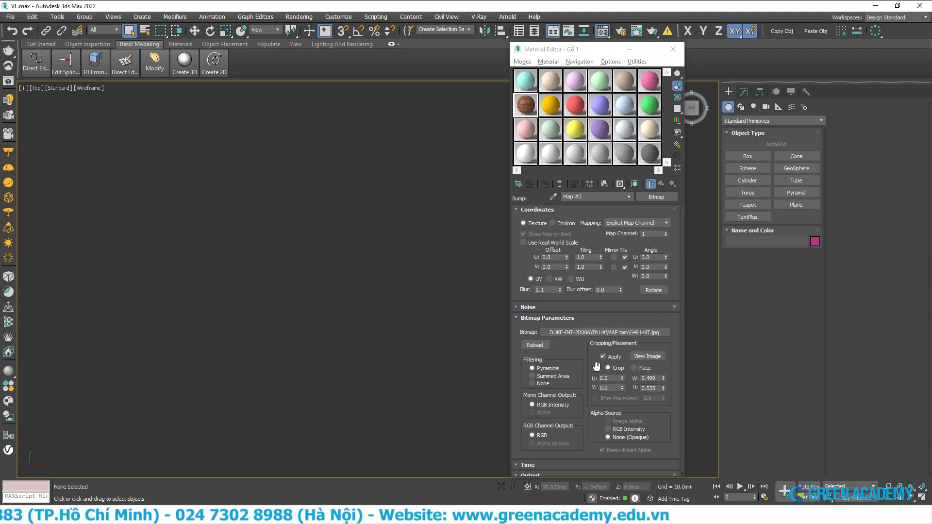
Back in Gỗ 1's main parameters, unlock Fresnel IOR and select its 1.6 value for editing
{"action": "left_click", "coordinate": [660, 185]}
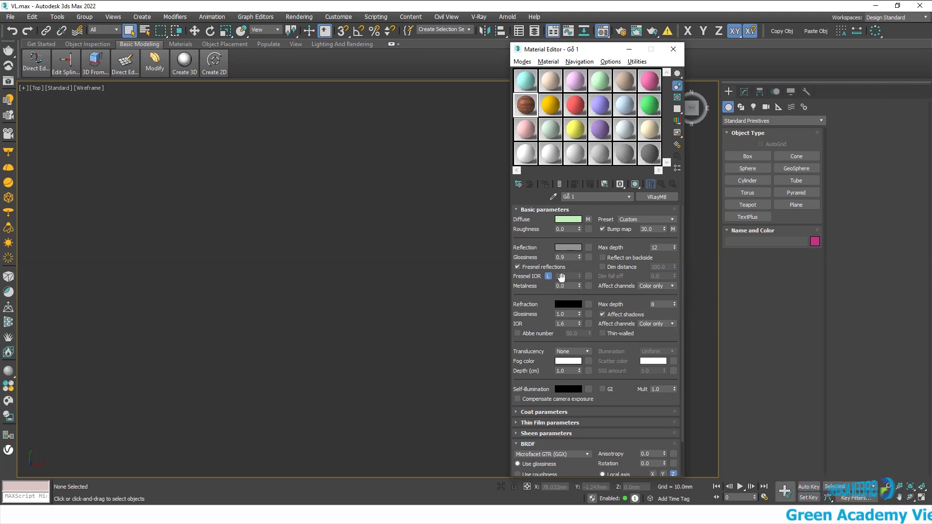
{"action": "left_click", "coordinate": [545, 278]}
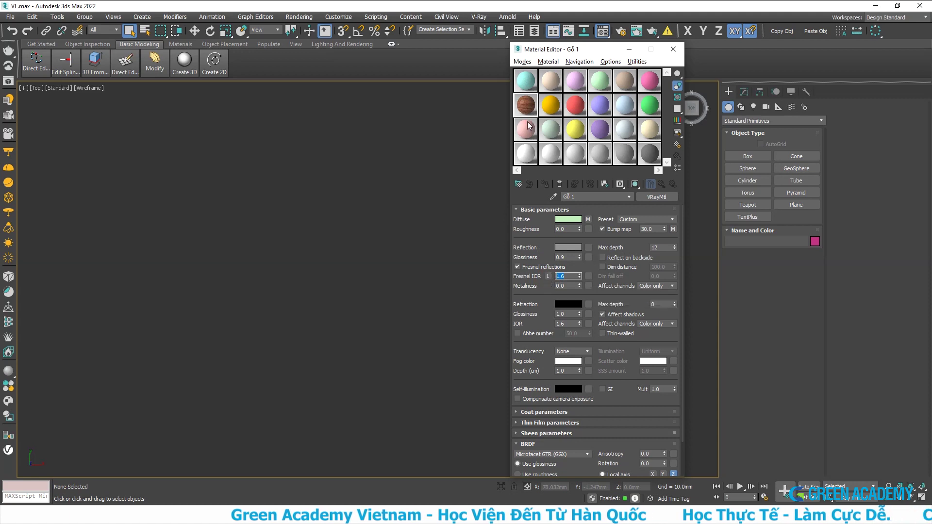
{"action": "double_click", "coordinate": [532, 106]}
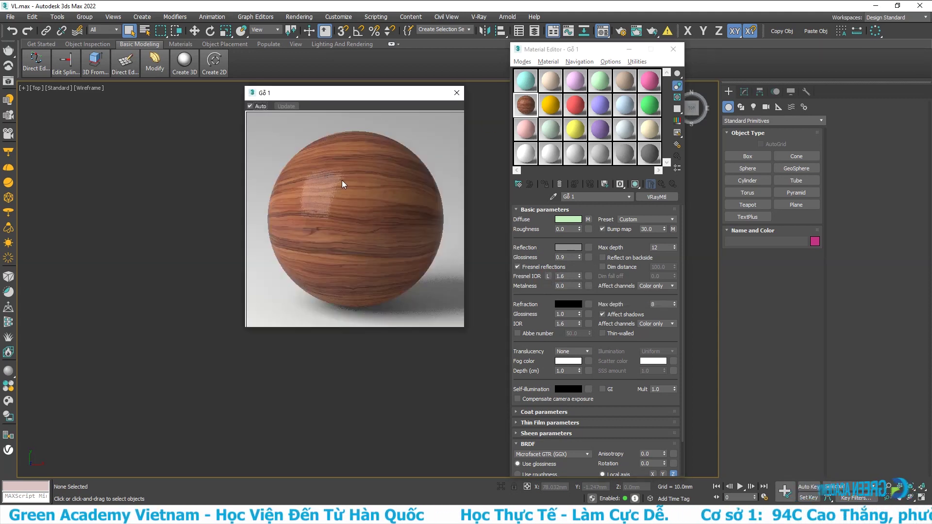
{"action": "left_click", "coordinate": [456, 94]}
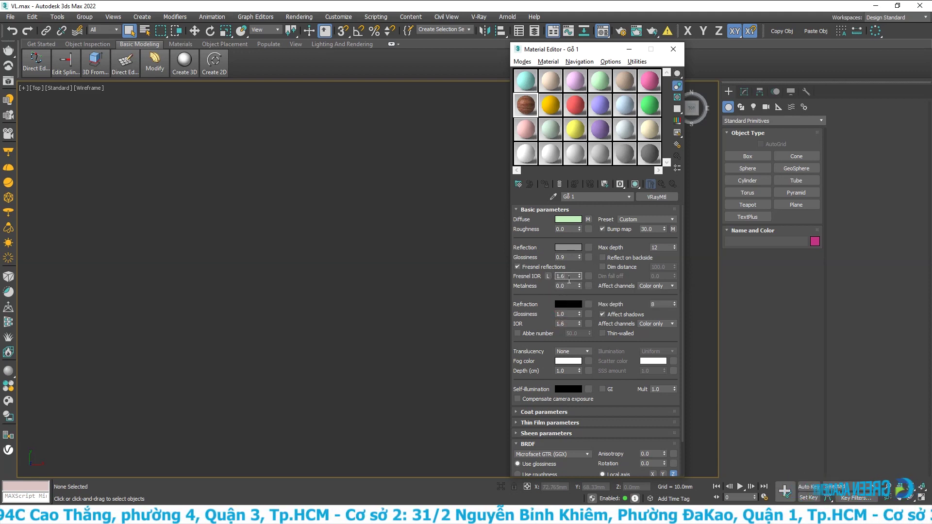
{"action": "left_click", "coordinate": [561, 276]}
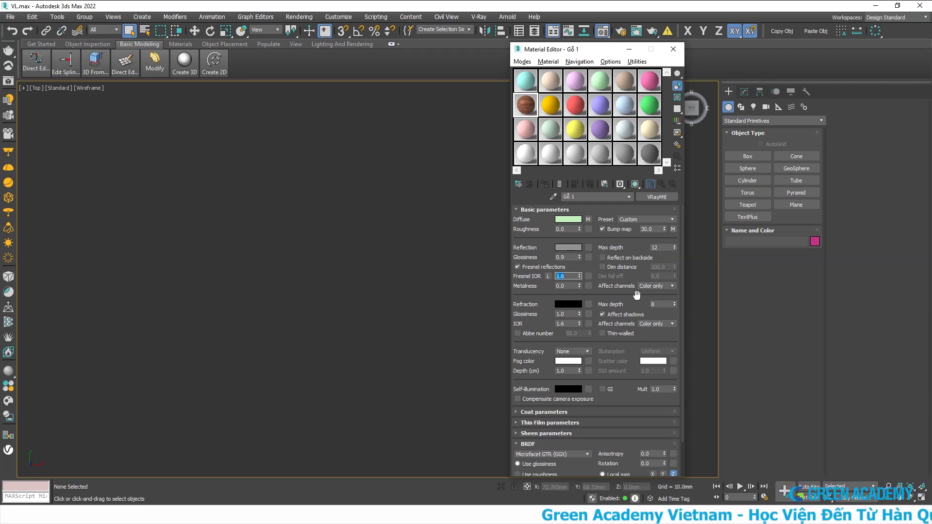
Switch Gỗ 1's BRDF type from Microfacet GTR (GGX) to Phong
{"action": "scroll", "coordinate": [615, 292], "scroll_direction": "down", "scroll_amount": 2}
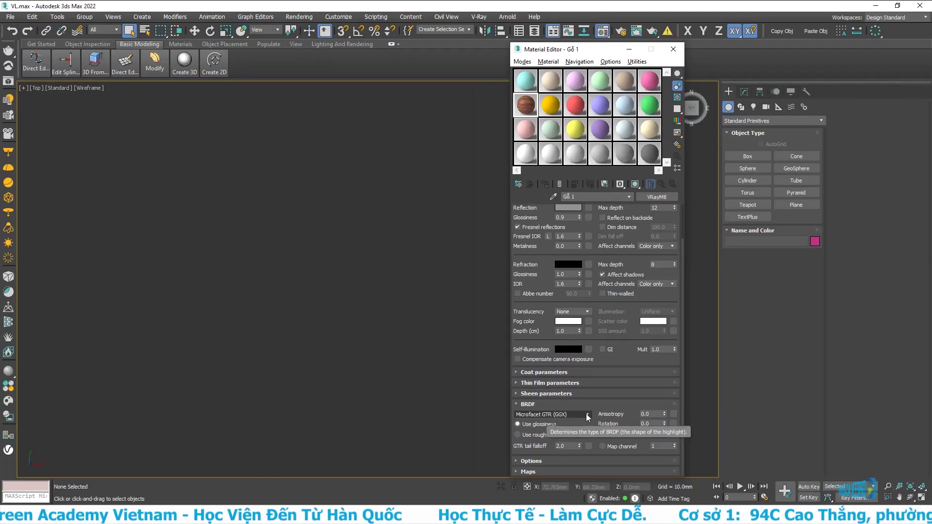
{"action": "left_click", "coordinate": [588, 415]}
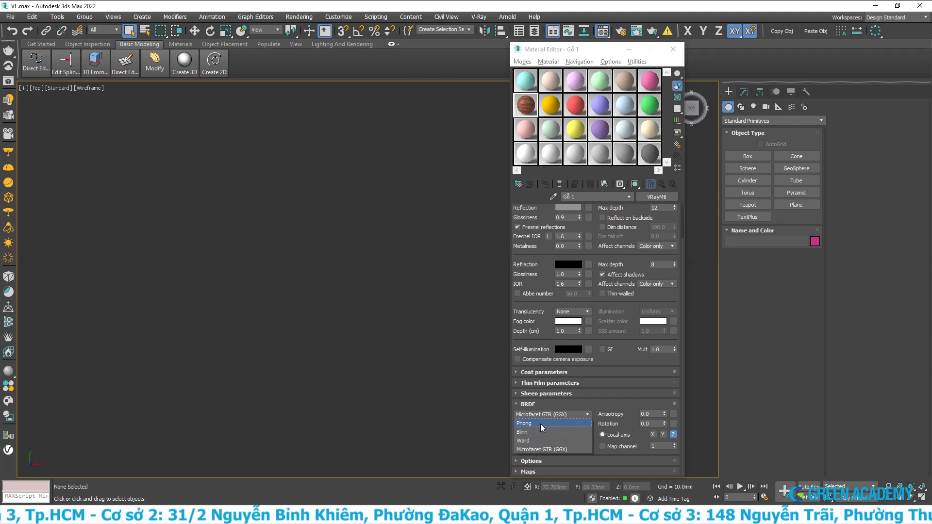
{"action": "left_click", "coordinate": [540, 423]}
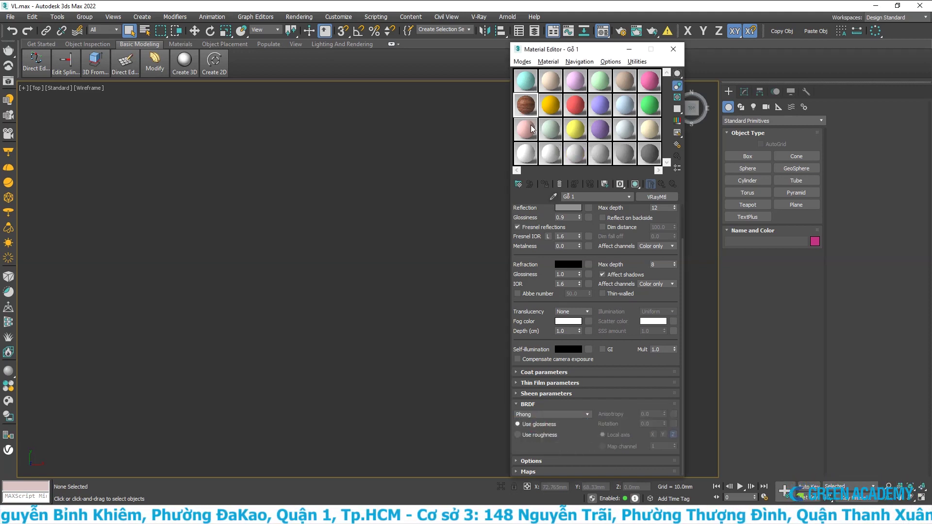
{"action": "scroll", "coordinate": [549, 259], "scroll_direction": "up", "scroll_amount": 2}
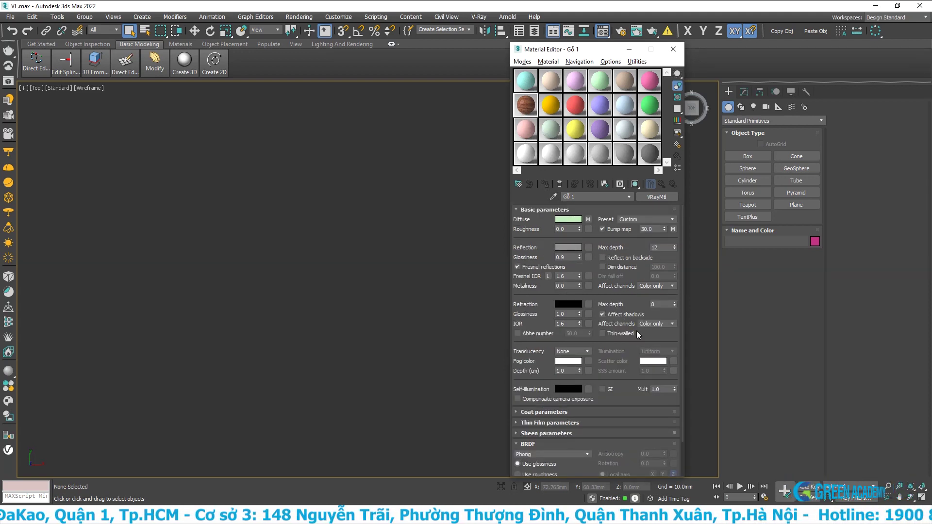
Replace Gỗ 1's bump bitmap with a ColorCorrection map from the Material/Map Browser
{"action": "left_click", "coordinate": [673, 229]}
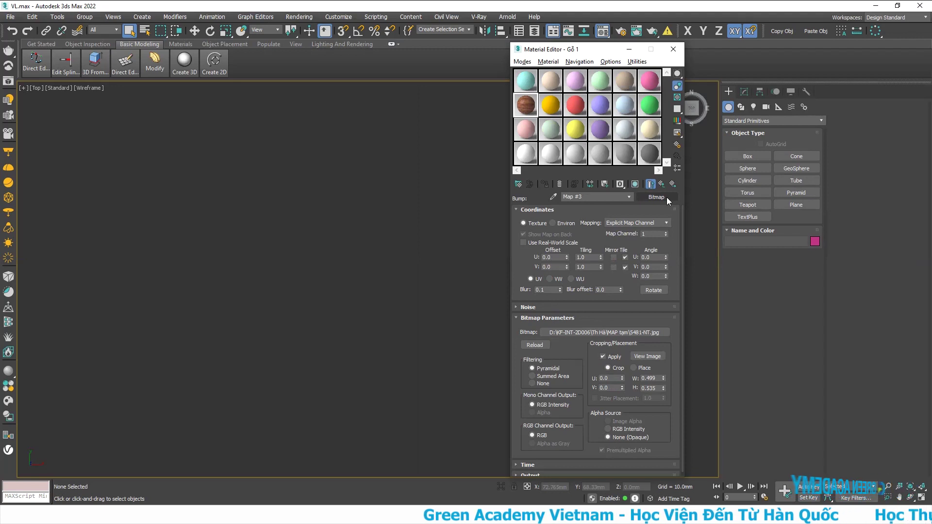
{"action": "left_click", "coordinate": [662, 198]}
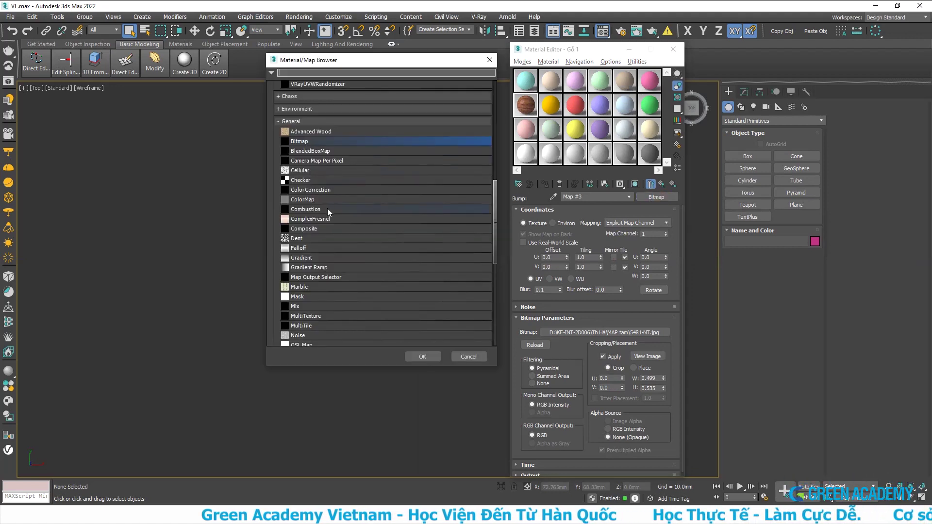
{"action": "left_click", "coordinate": [322, 190]}
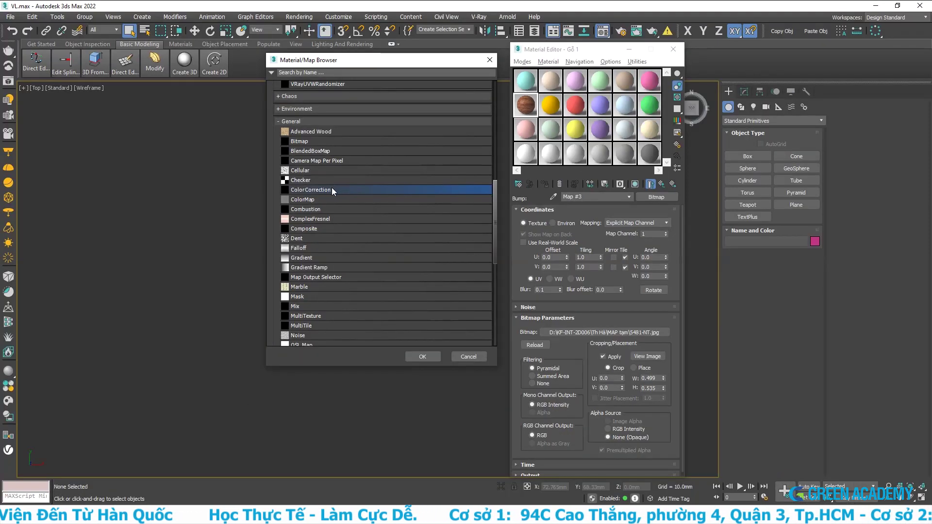
{"action": "left_click", "coordinate": [415, 358]}
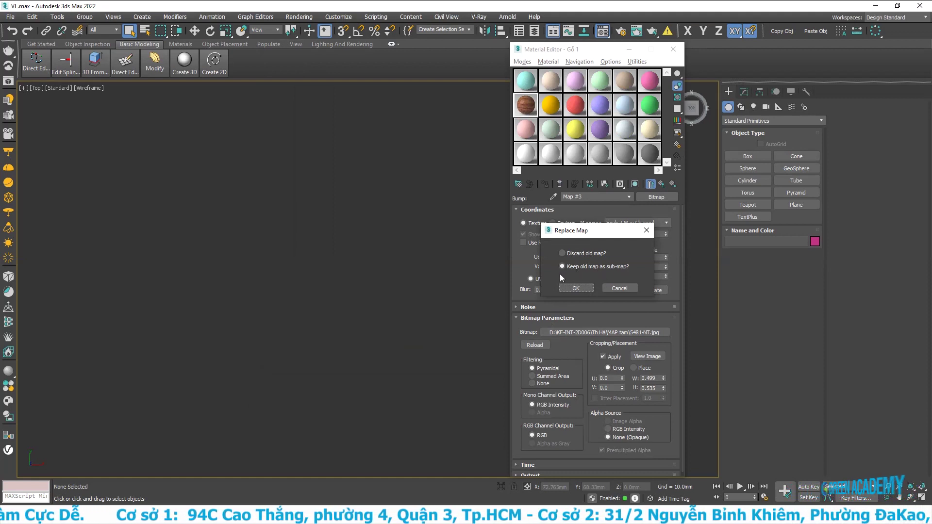
Keep the wood bitmap as sub-map; set Color Correction to Monochrome, contrast 14.95, brightness 4.319
{"action": "left_click", "coordinate": [587, 289]}
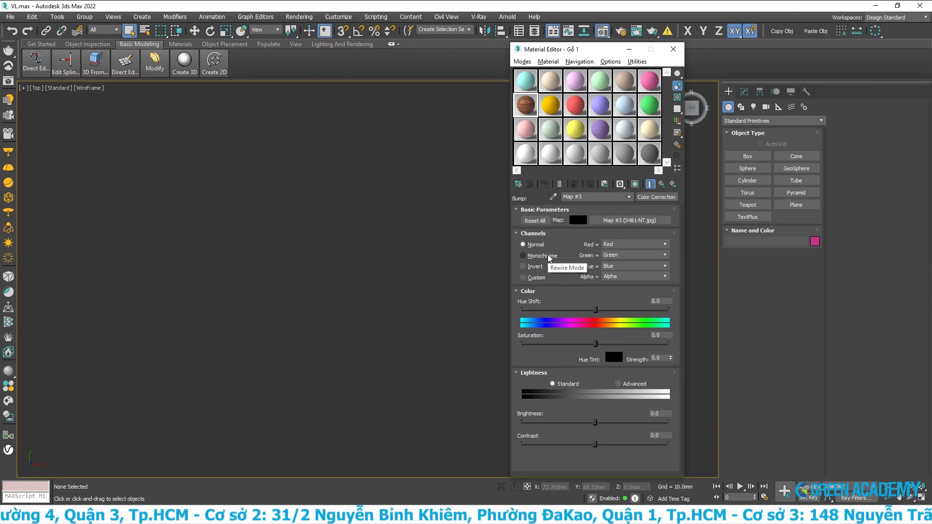
{"action": "left_click", "coordinate": [530, 256]}
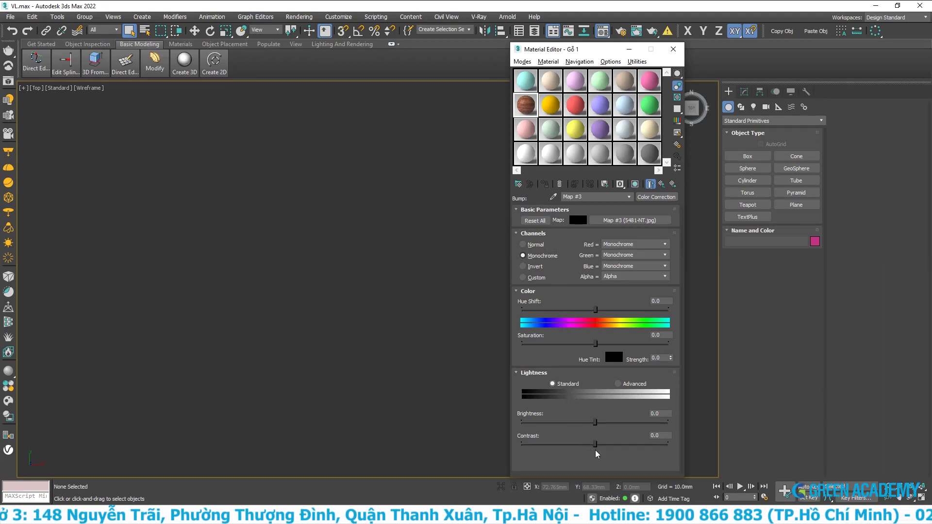
{"action": "left_click_drag", "start_coordinate": [596, 444], "coordinate": [606, 444]}
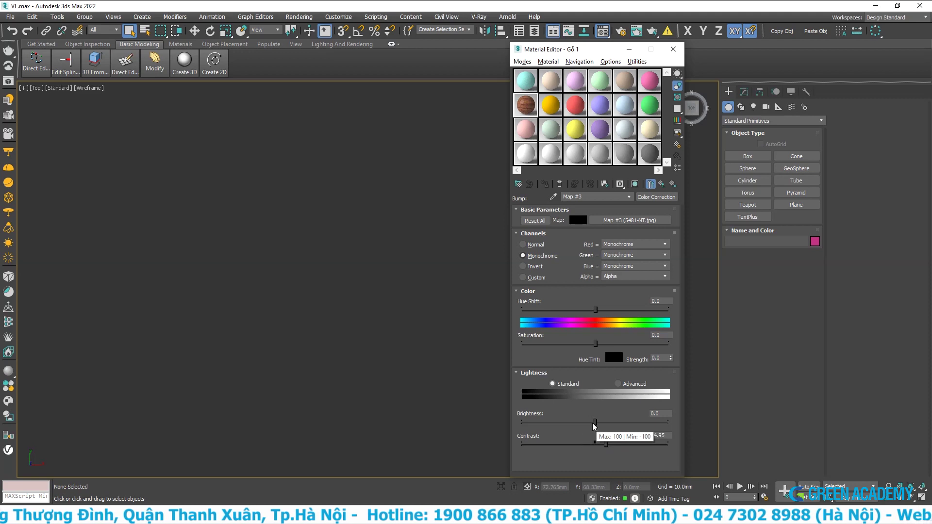
{"action": "left_click_drag", "start_coordinate": [593, 423], "coordinate": [597, 422]}
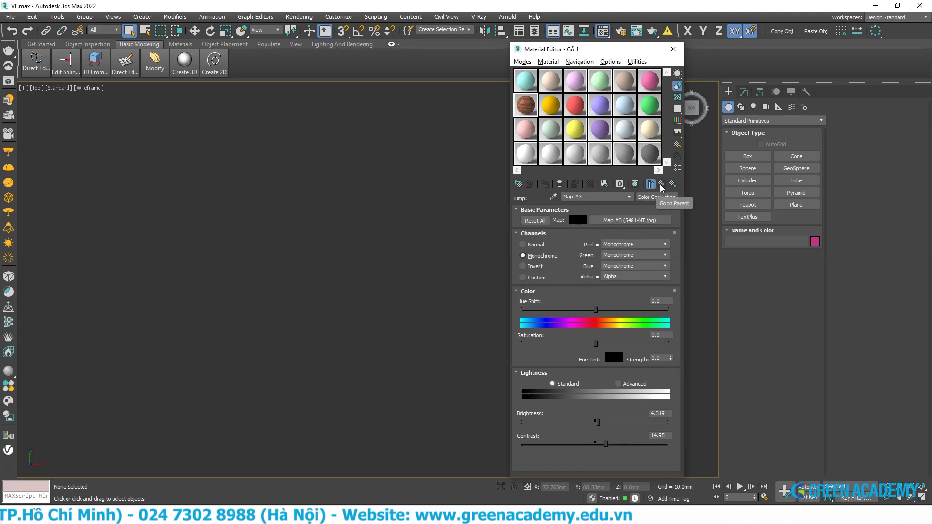
{"action": "left_click", "coordinate": [660, 185]}
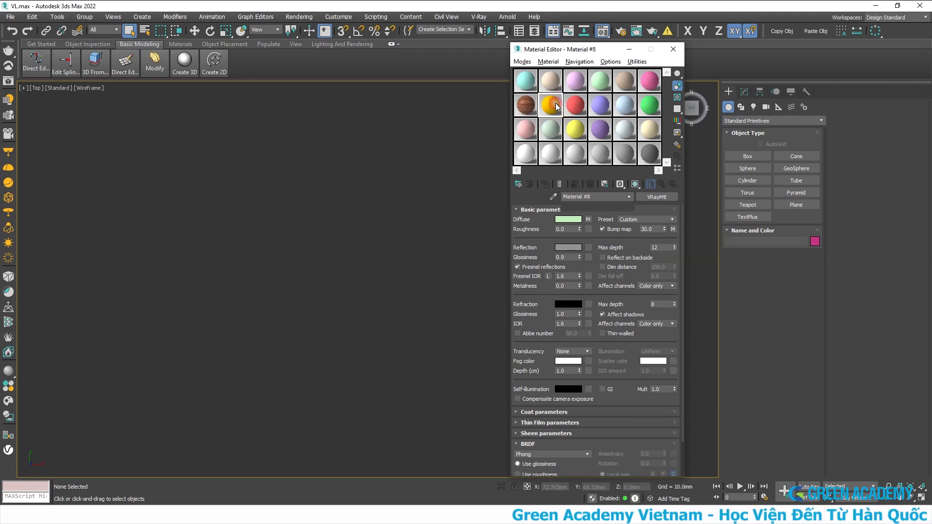
Copy the Gỗ 1 material into the yellow sample slot and rename the copy 'Đá mapble'
{"action": "left_click_drag", "start_coordinate": [526, 105], "coordinate": [553, 107]}
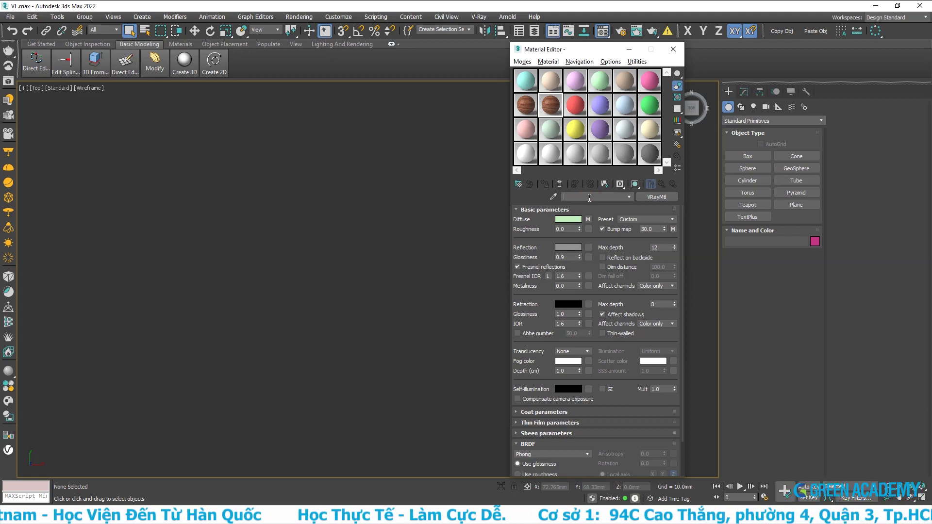
{"action": "type", "text": "D"}
{"action": "key", "text": "BackSpace"}
{"action": "type", "text": "Đa"}
{"action": "key", "text": "BackSpace"}
{"action": "type", "text": "ã"}
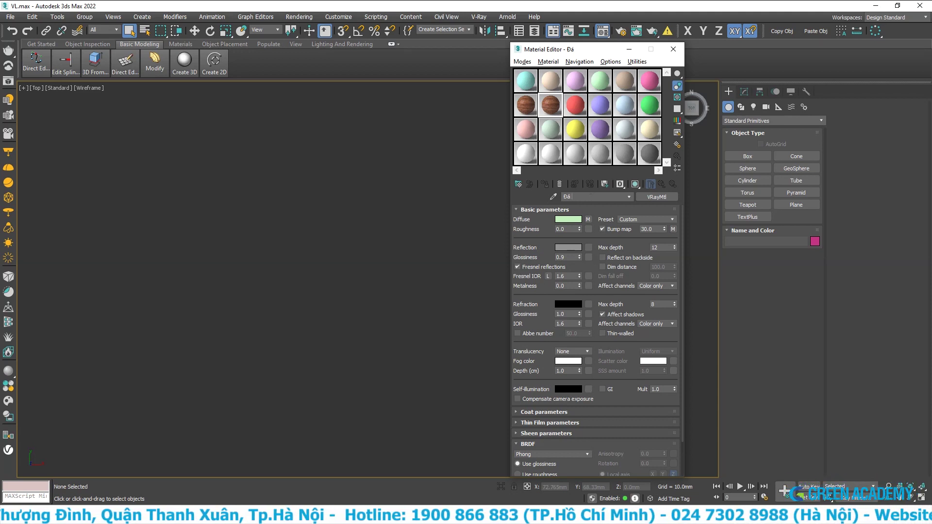
{"action": "type", "text": "ma"}
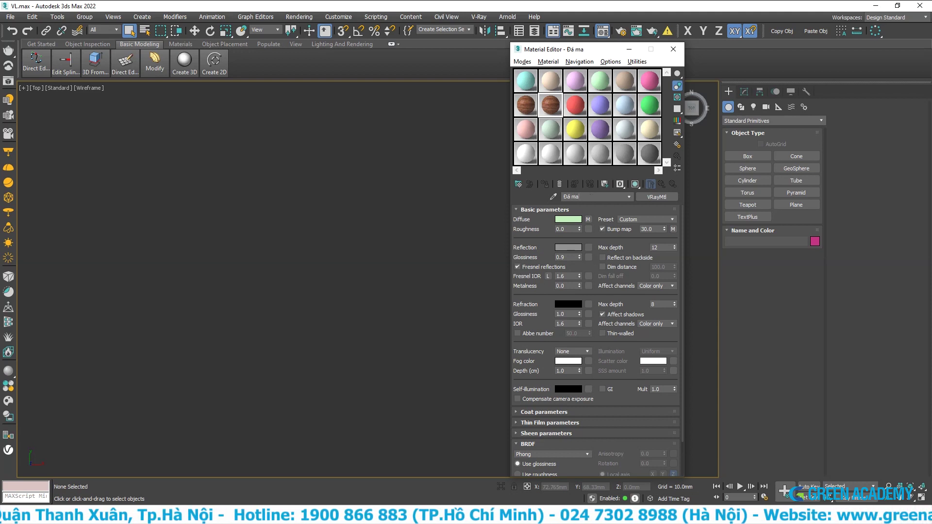
{"action": "type", "text": "pb"}
{"action": "type", "text": "ble"}
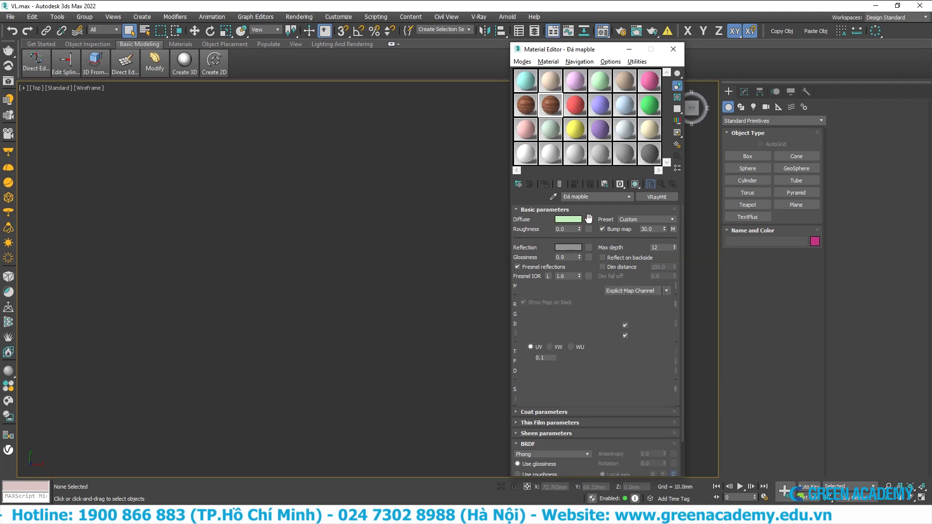
Replace the copied material's diffuse wood texture with the white marble image LK-1200-T
{"action": "left_click", "coordinate": [588, 220]}
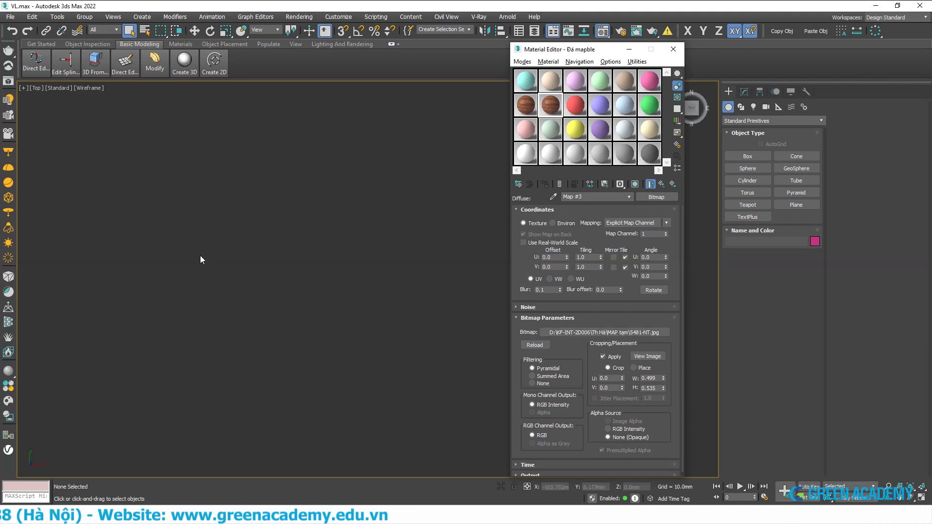
{"action": "left_click", "coordinate": [578, 330]}
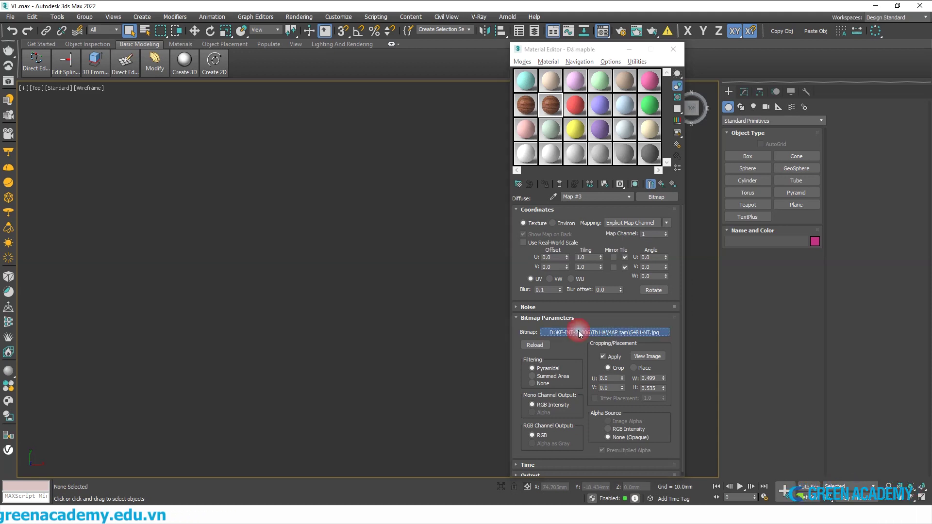
{"action": "mouse_move", "coordinate": [526, 76]}
{"action": "left_mouse_down"}
{"action": "mouse_move", "coordinate": [418, 78]}
{"action": "mouse_move", "coordinate": [284, 46]}
{"action": "left_mouse_up"}
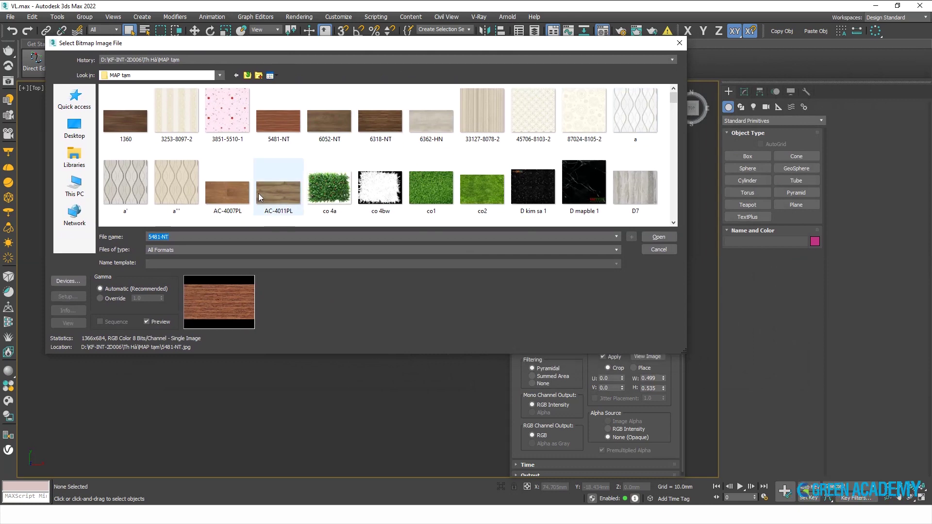
{"action": "scroll", "coordinate": [261, 189], "scroll_direction": "down", "scroll_amount": 5}
{"action": "scroll", "coordinate": [265, 185], "scroll_direction": "down", "scroll_amount": 5}
{"action": "scroll", "coordinate": [266, 190], "scroll_direction": "down", "scroll_amount": 5}
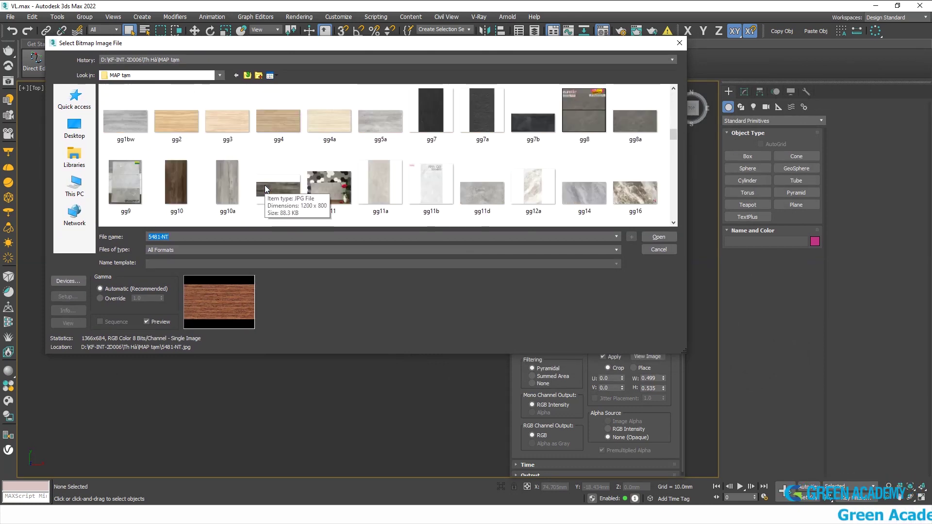
{"action": "scroll", "coordinate": [264, 185], "scroll_direction": "down", "scroll_amount": 3}
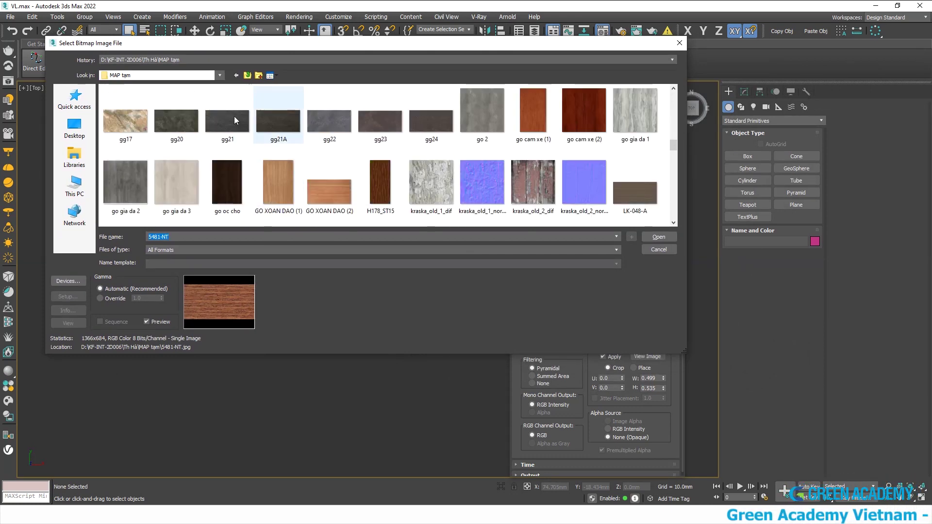
{"action": "scroll", "coordinate": [557, 184], "scroll_direction": "up", "scroll_amount": 2}
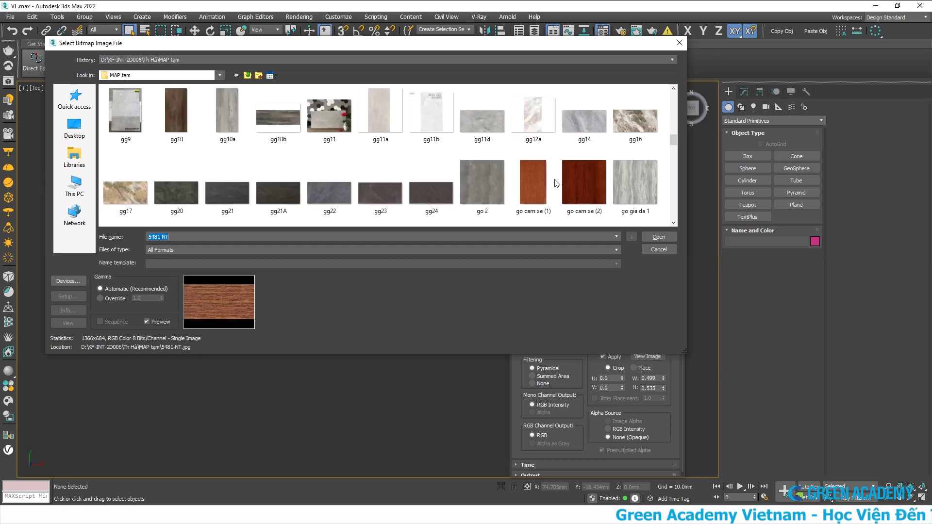
{"action": "scroll", "coordinate": [556, 182], "scroll_direction": "down", "scroll_amount": 5}
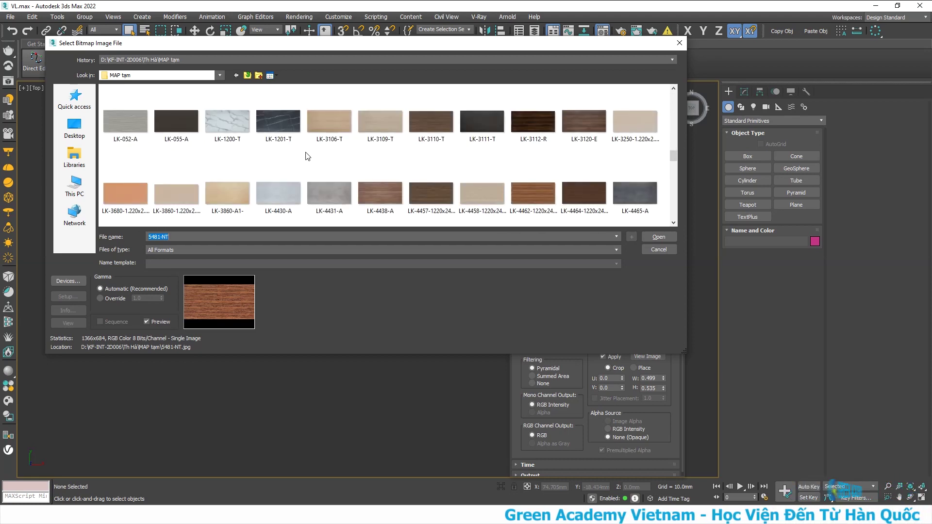
{"action": "left_click", "coordinate": [235, 127]}
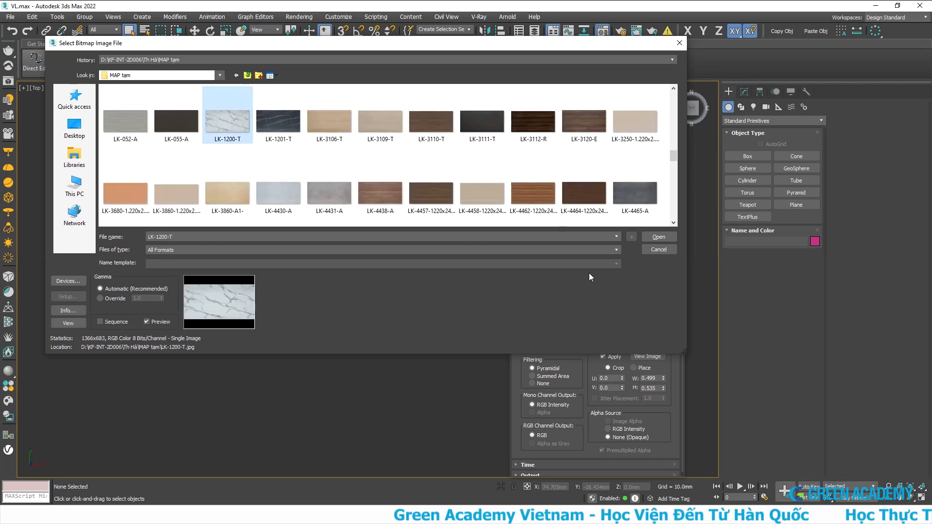
{"action": "left_click", "coordinate": [658, 236]}
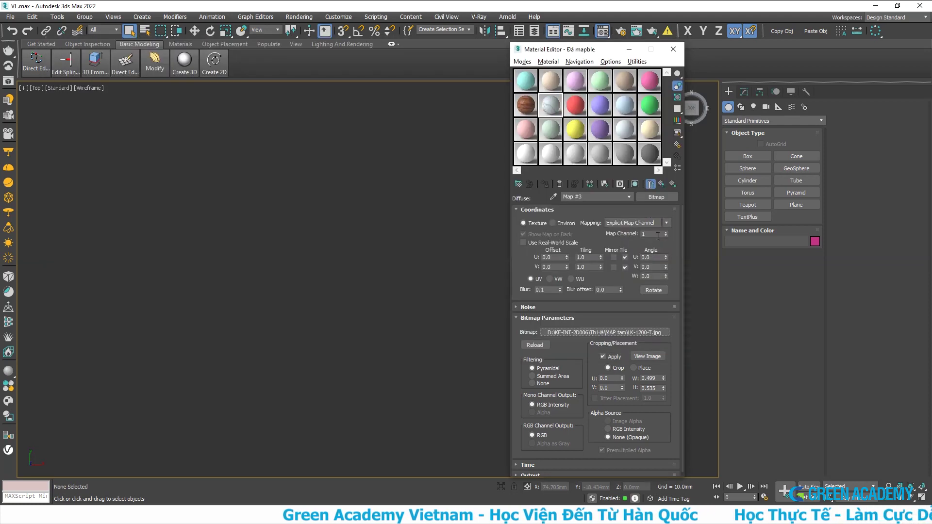
Uncheck Cropping/Placement Apply for the LK-1200-T diffuse bitmap and preview the marble map
{"action": "left_click", "coordinate": [655, 360]}
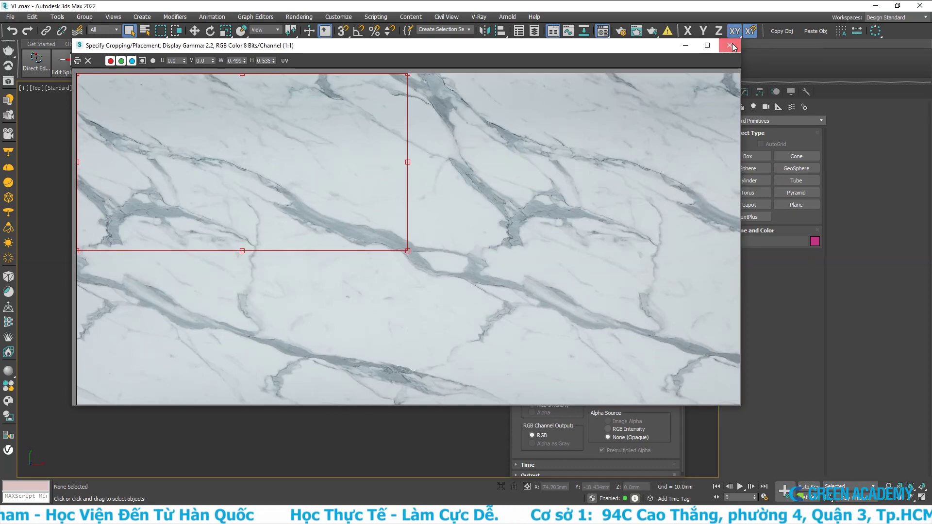
{"action": "left_click", "coordinate": [729, 46]}
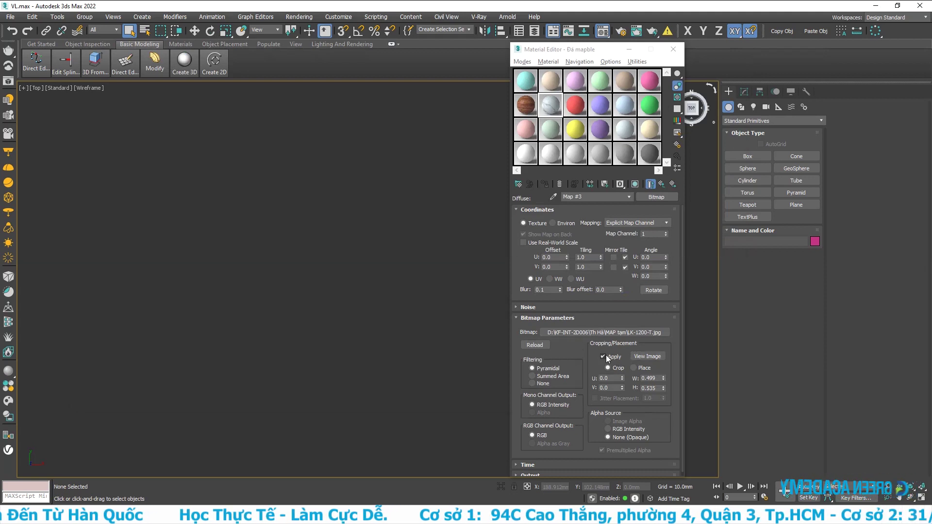
{"action": "left_click", "coordinate": [606, 357]}
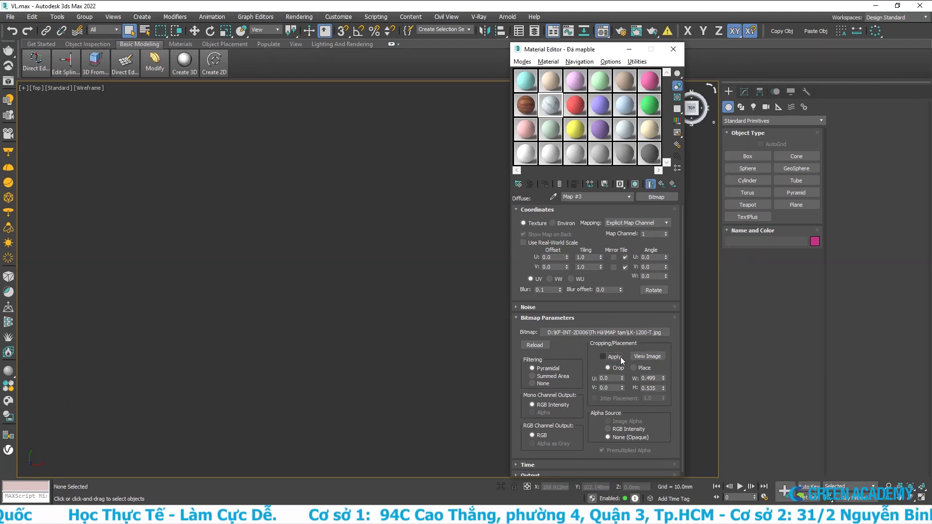
{"action": "double_click", "coordinate": [550, 107]}
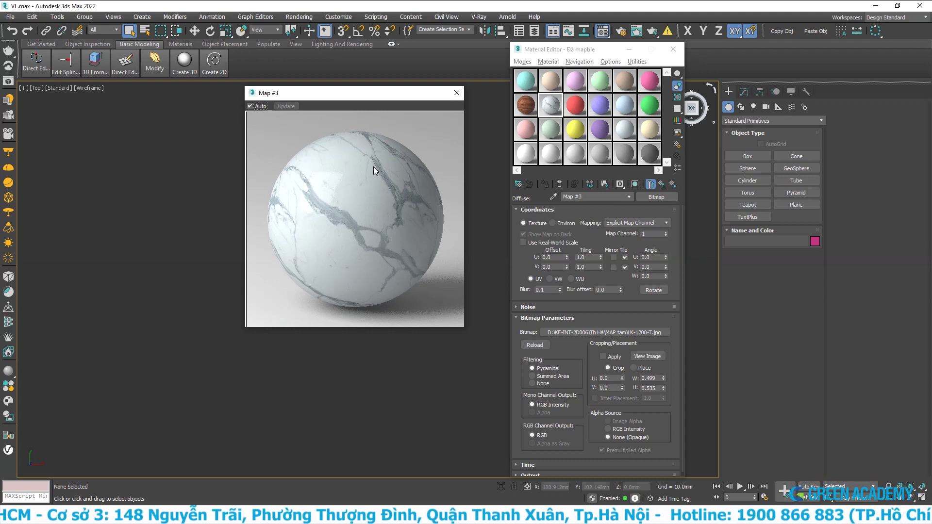
{"action": "left_click", "coordinate": [458, 94]}
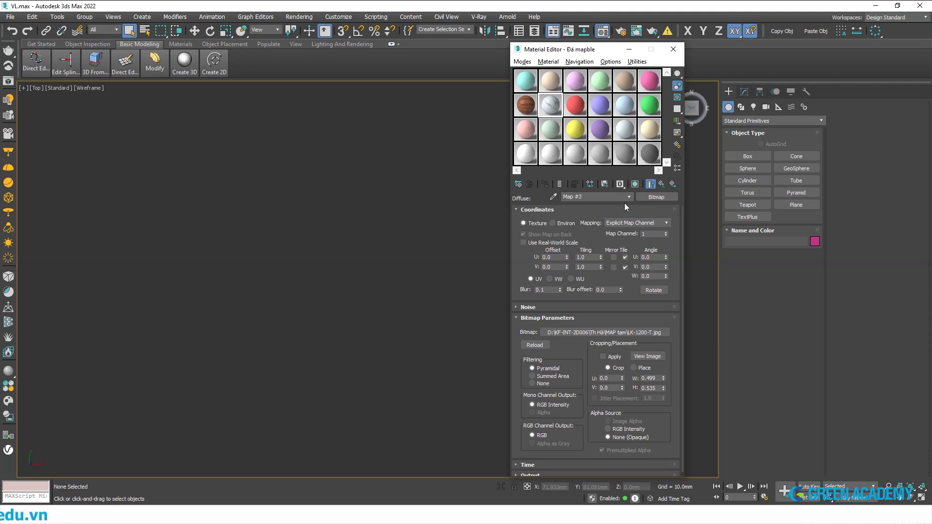
Swap the bitmap inside Đá mapble's bump Color Correction for the LK-1200-T marble image
{"action": "left_click", "coordinate": [659, 185]}
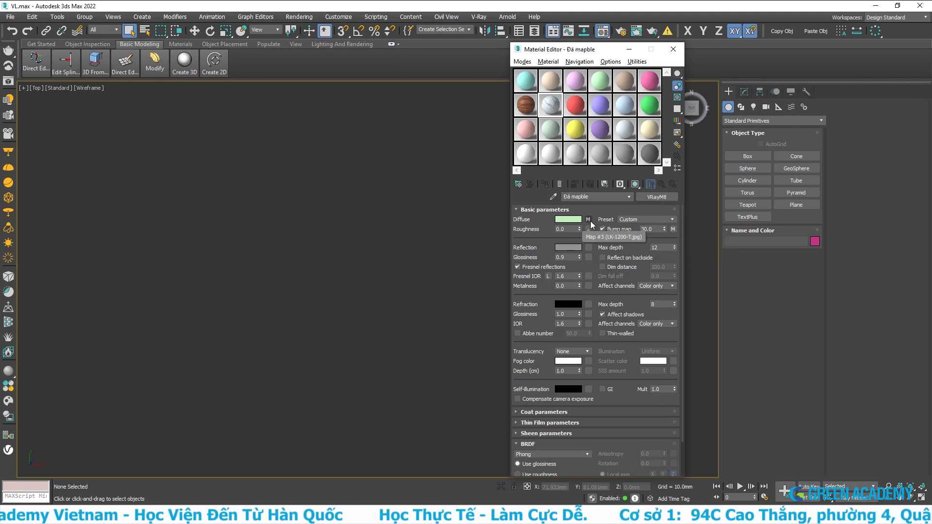
{"action": "left_click", "coordinate": [674, 230]}
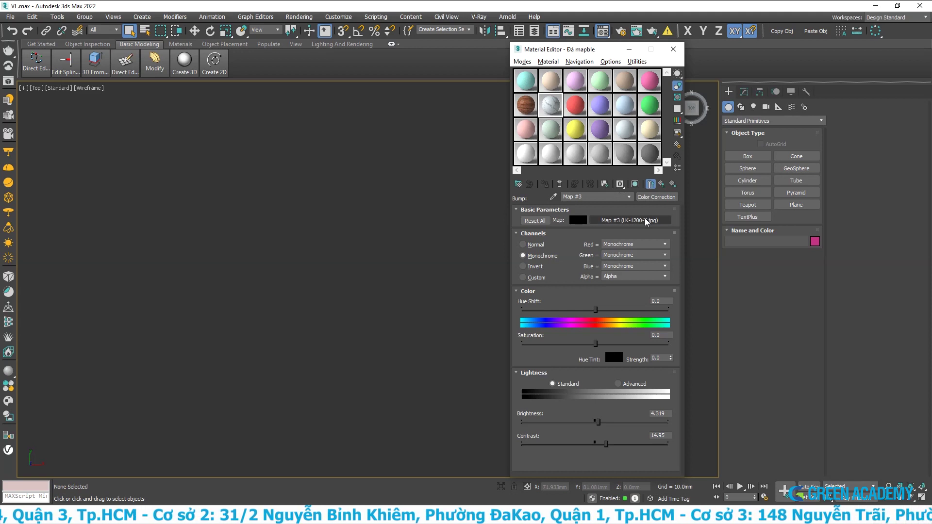
{"action": "left_click", "coordinate": [646, 221]}
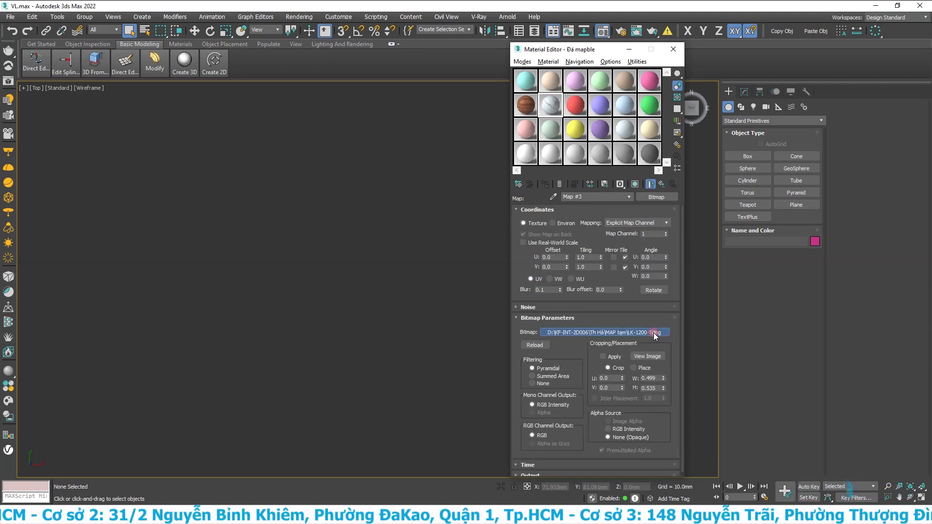
{"action": "left_click", "coordinate": [653, 333]}
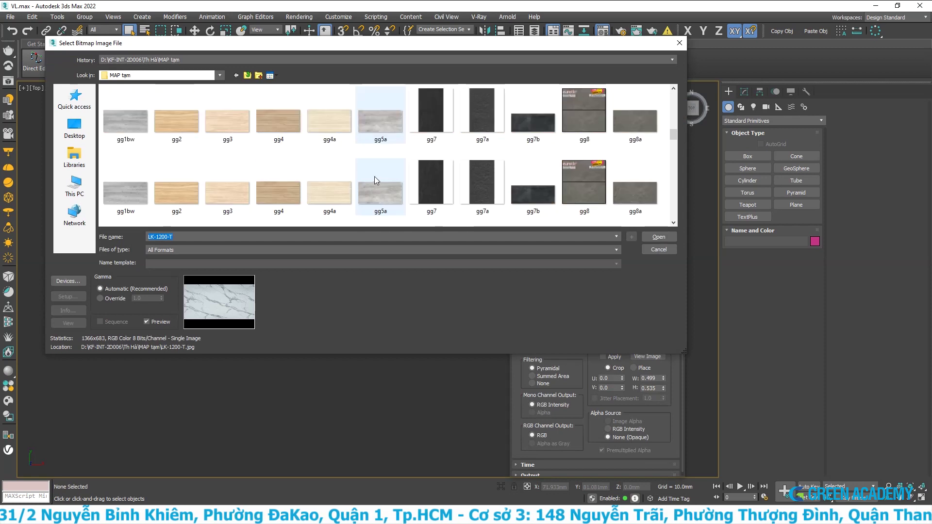
{"action": "scroll", "coordinate": [374, 176], "scroll_direction": "down", "scroll_amount": 3}
{"action": "scroll", "coordinate": [374, 177], "scroll_direction": "down", "scroll_amount": 2}
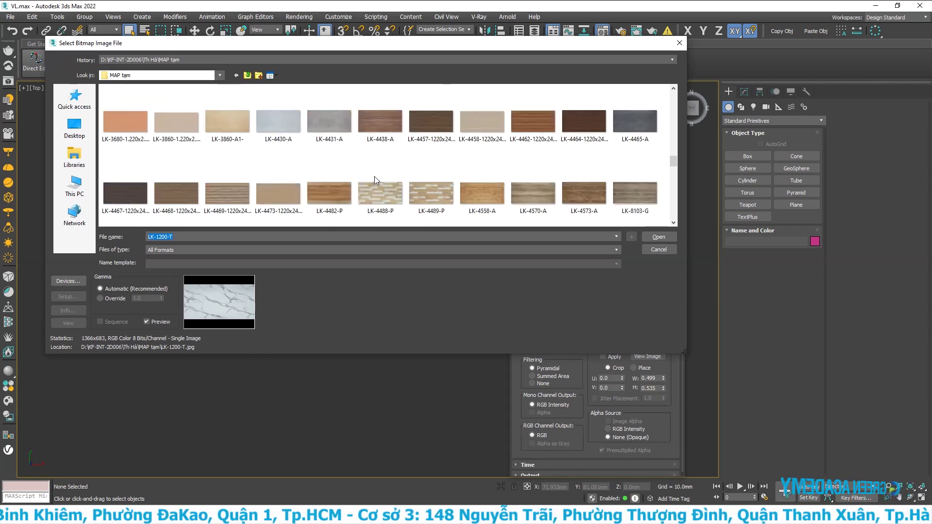
{"action": "scroll", "coordinate": [374, 177], "scroll_direction": "up", "scroll_amount": 1}
{"action": "left_click", "coordinate": [247, 125]}
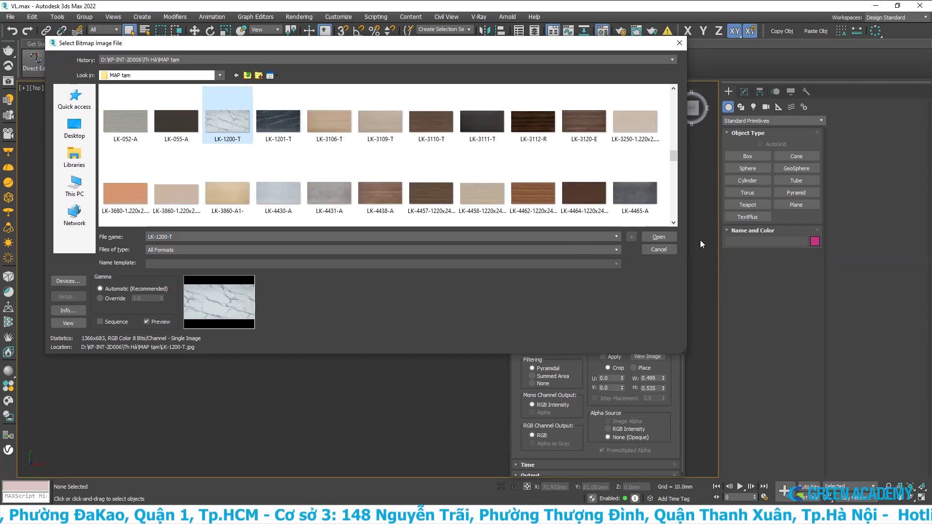
{"action": "left_click", "coordinate": [673, 237]}
{"action": "left_click", "coordinate": [662, 184]}
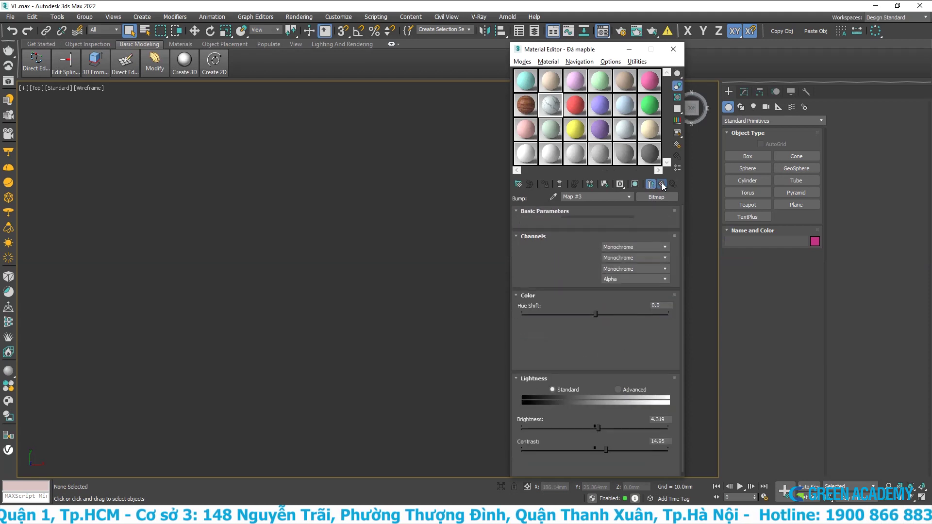
Raise Đá mapble's reflection colour Value from 75 to 114 in the Color Selector
{"action": "left_click", "coordinate": [651, 183]}
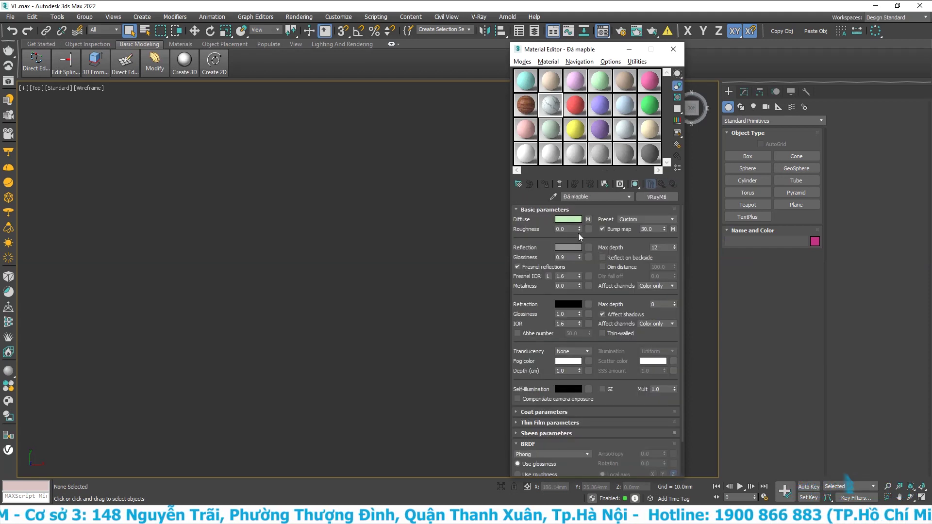
{"action": "left_click", "coordinate": [566, 246]}
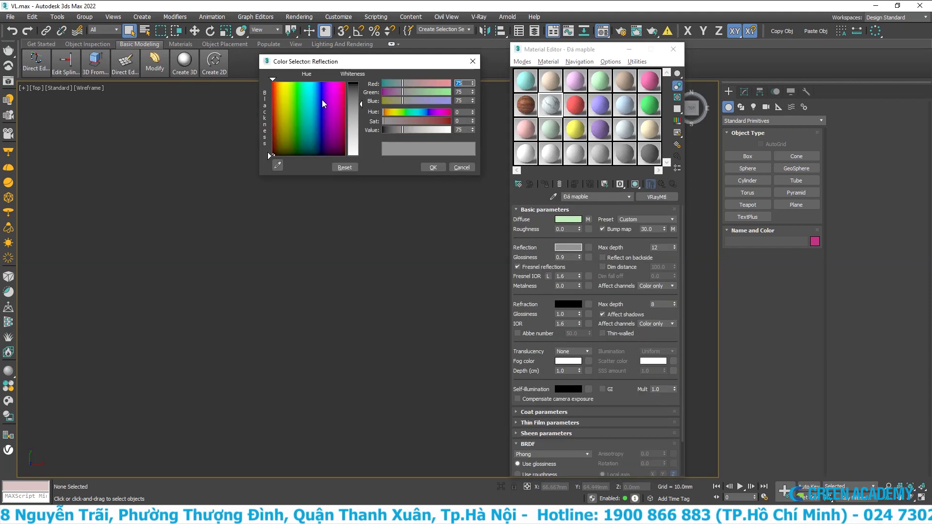
{"action": "left_click", "coordinate": [357, 115]}
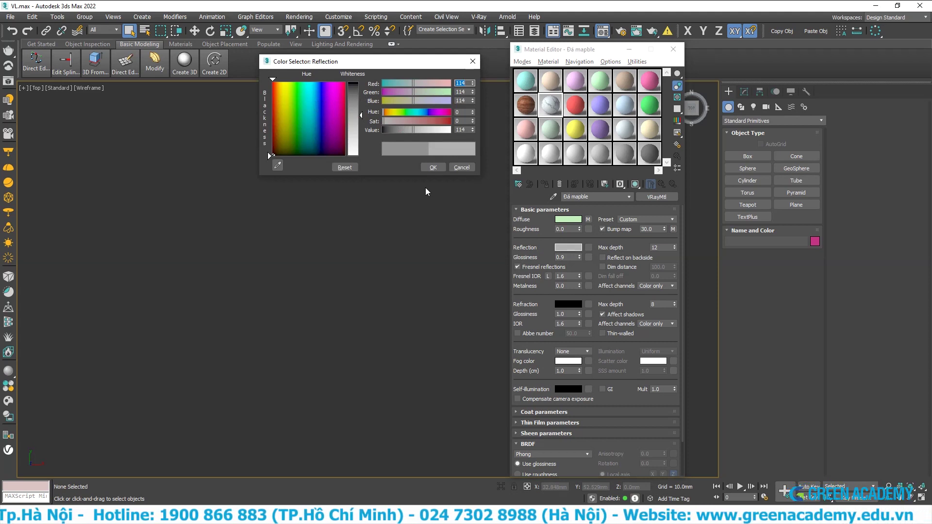
{"action": "left_click", "coordinate": [433, 167]}
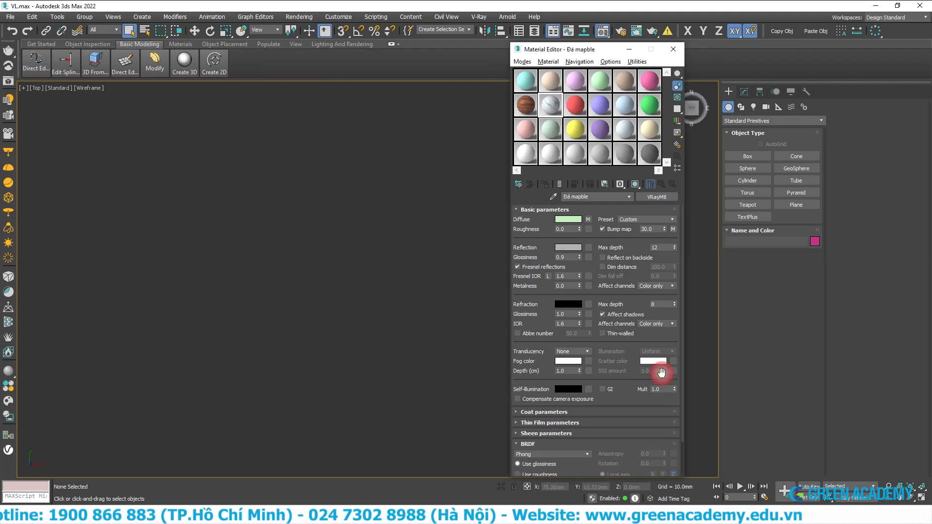
Change the Đá mapble material's Fresnel IOR from 1.6 to 5.0
{"action": "double_click", "coordinate": [570, 276]}
{"action": "type", "text": "2"}
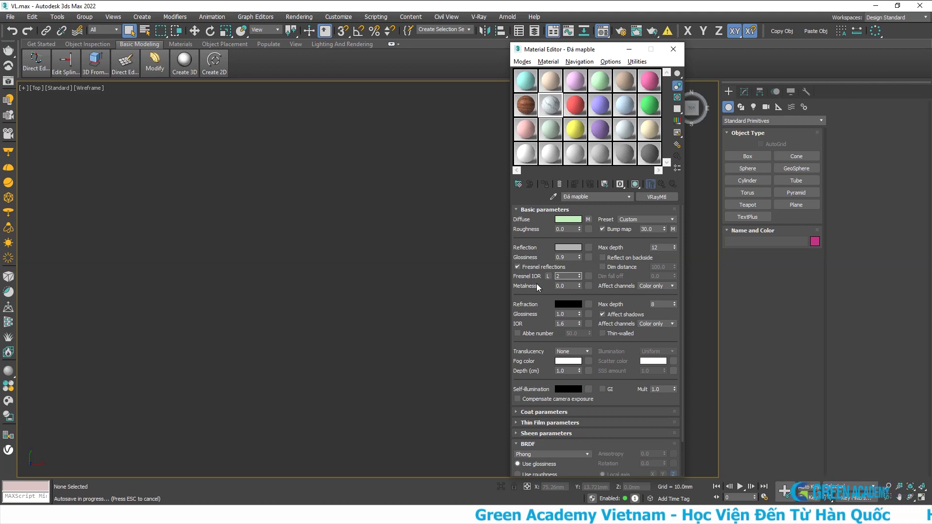
{"action": "double_click", "coordinate": [568, 275]}
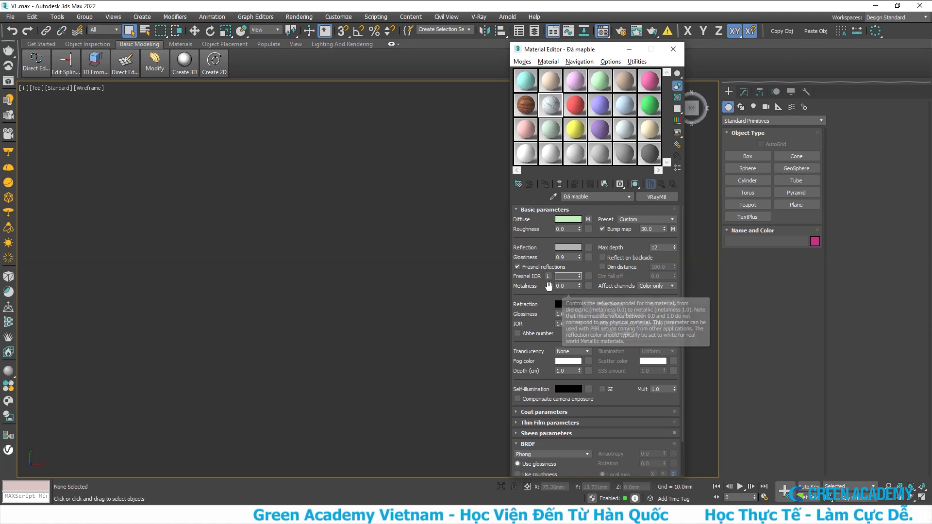
{"action": "type", "text": "5"}
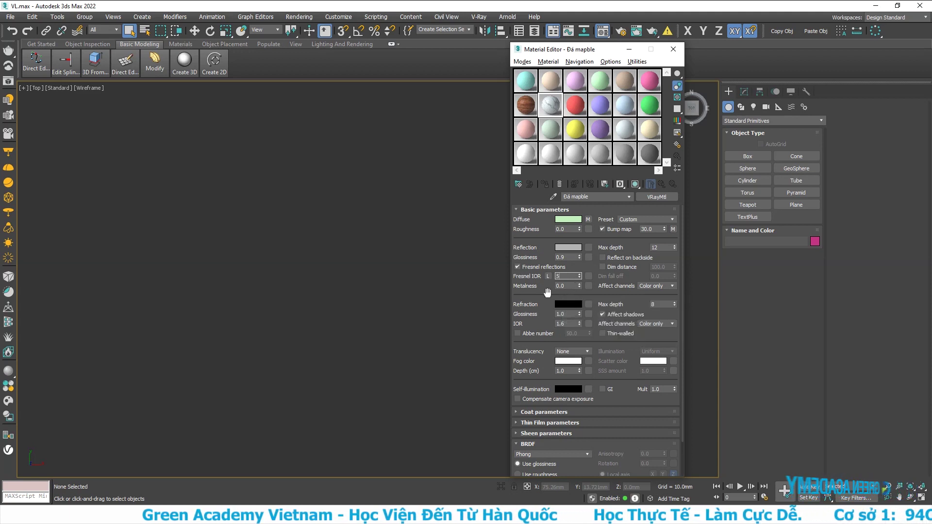
{"action": "left_click", "coordinate": [549, 293]}
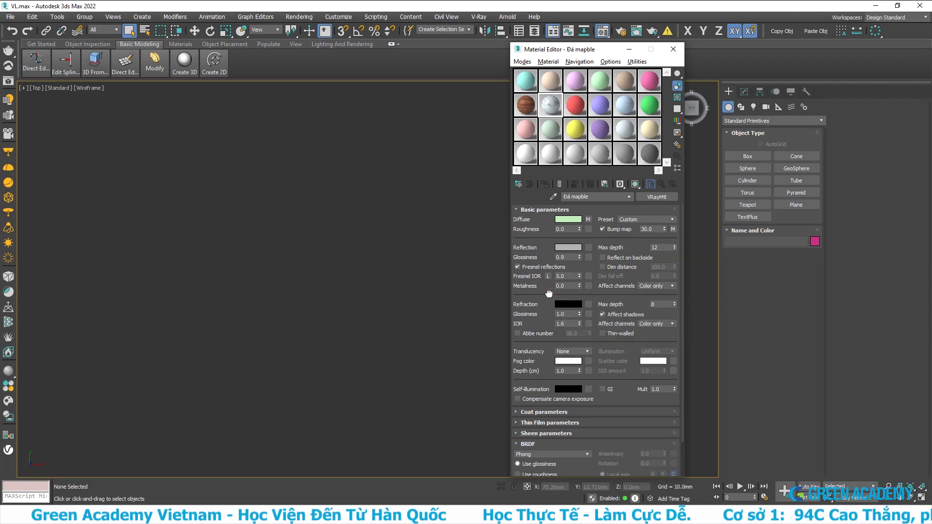